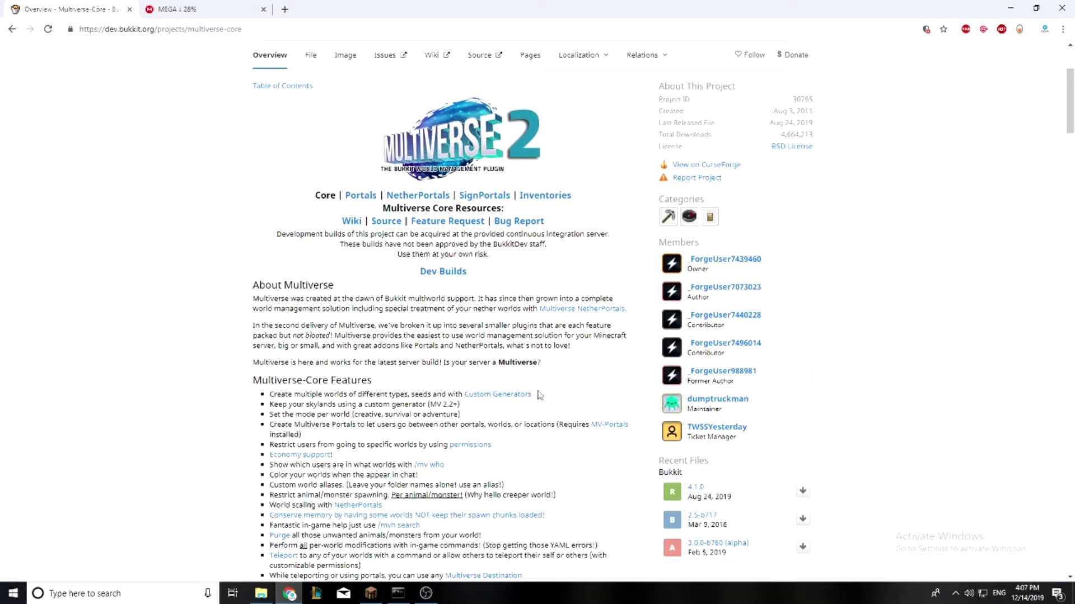
# Review the Multiverse-Core project page, including its download option, feature list and optional add-on plugins
pyautogui.scroll(3, 539, 395)
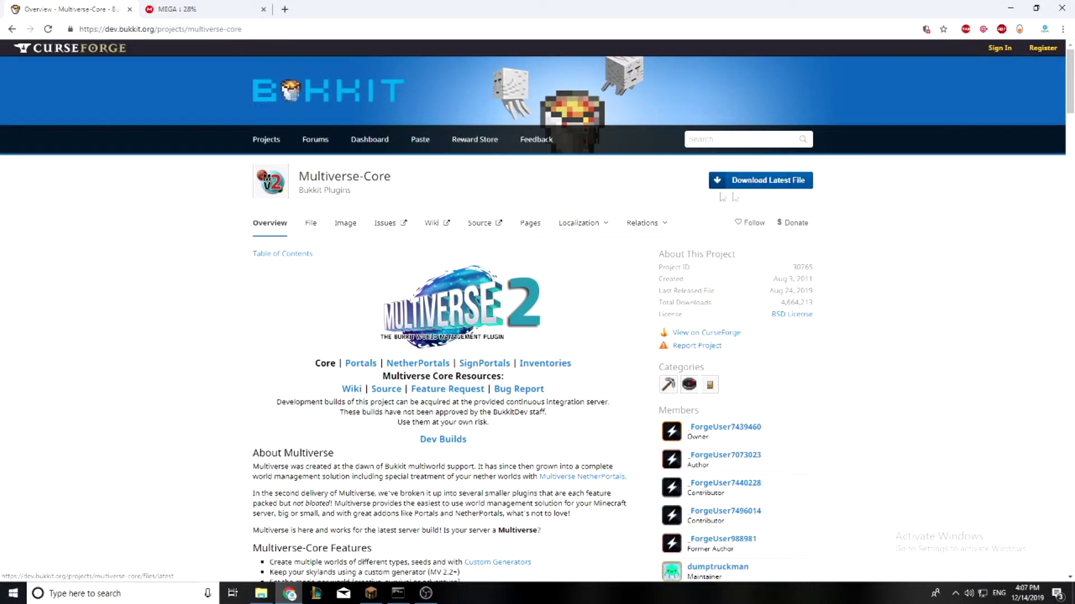
pyautogui.scroll(-10, 392, 427)
pyautogui.scroll(-8, 393, 427)
pyautogui.scroll(12, 529, 257)
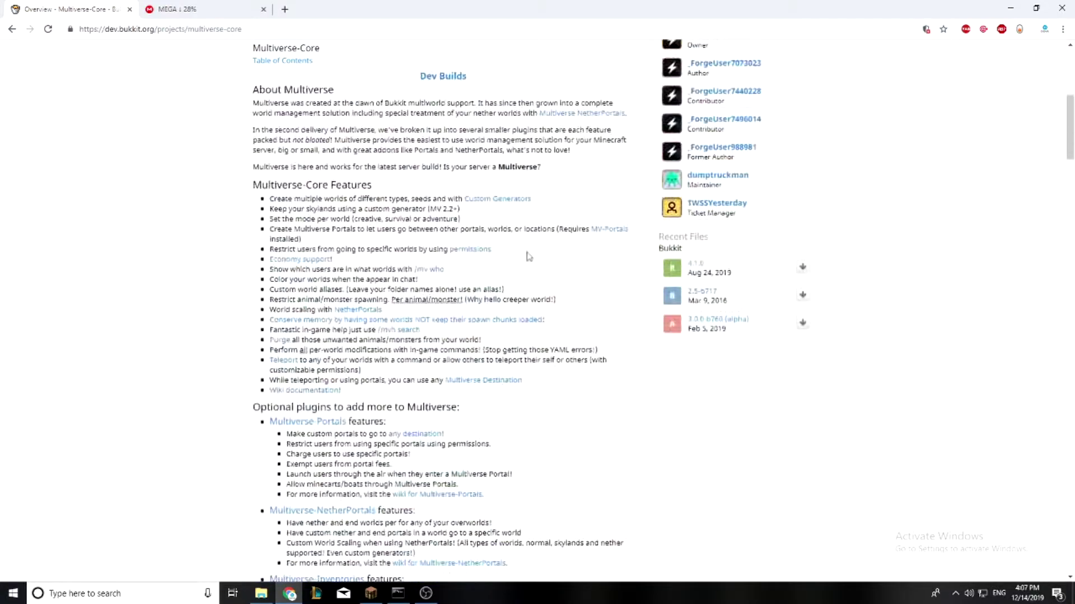
pyautogui.scroll(6, 529, 257)
# Inspect the plugins folder of the server inside the Dova desktop folder for the Multiverse-Core file, and close it
pyautogui.click(1010, 8)
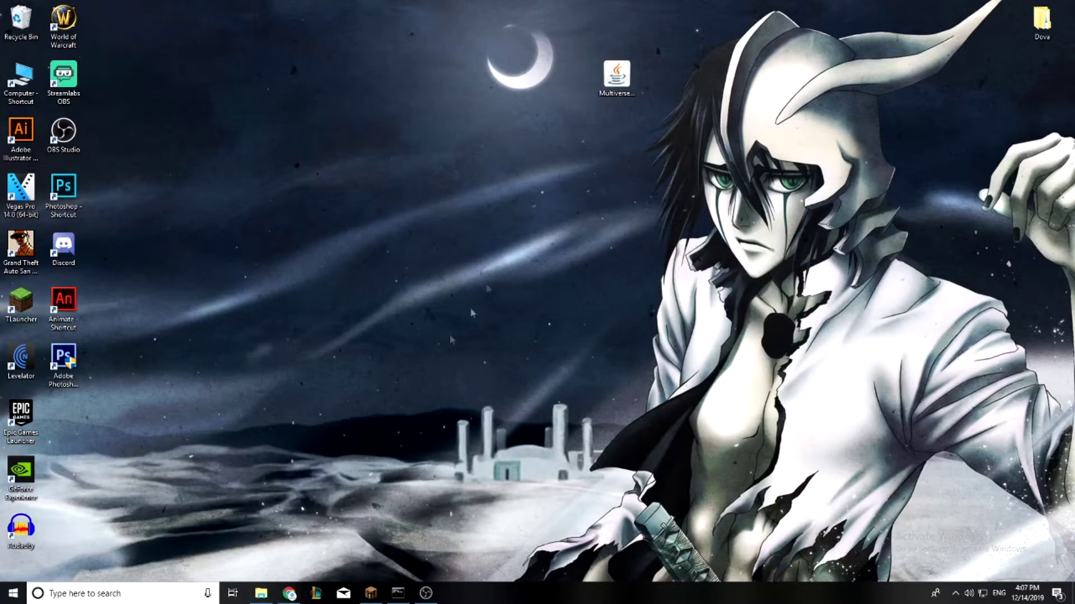
pyautogui.doubleClick(1042, 20)
pyautogui.doubleClick(589, 101)
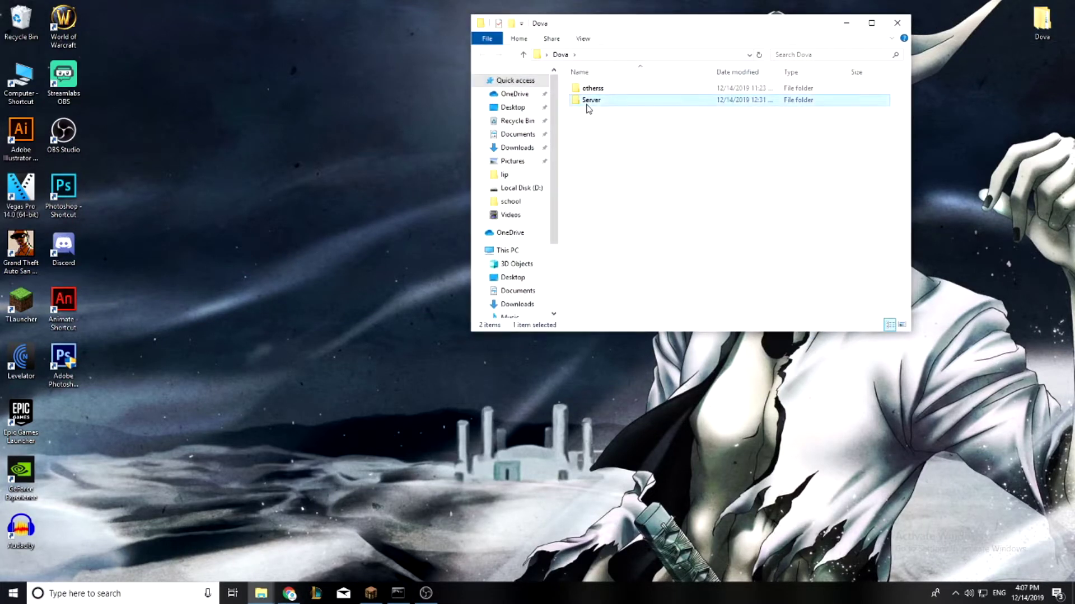
pyautogui.doubleClick(623, 29)
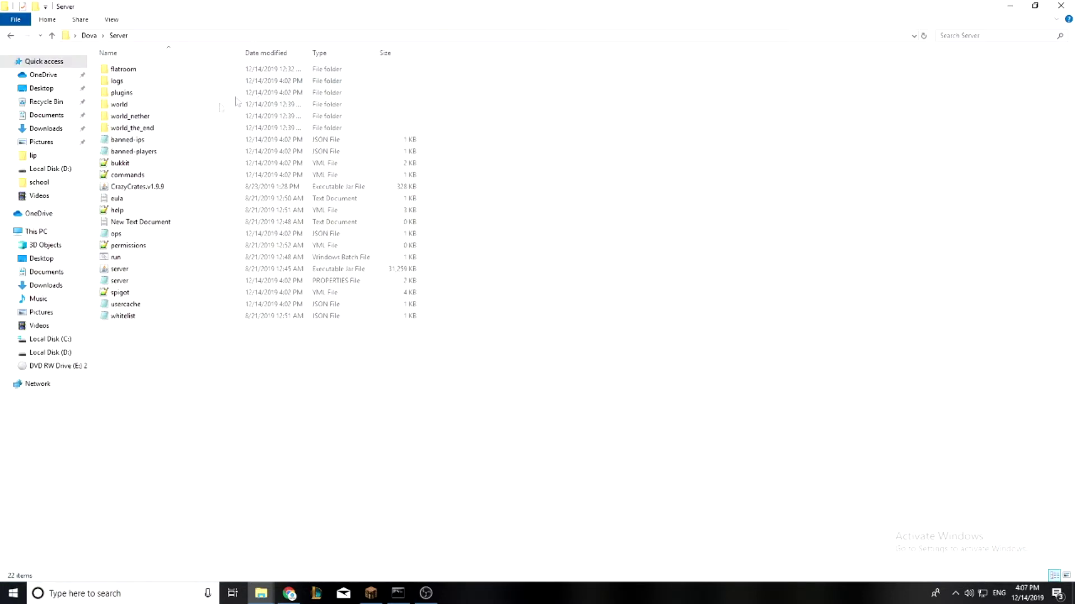
pyautogui.doubleClick(122, 93)
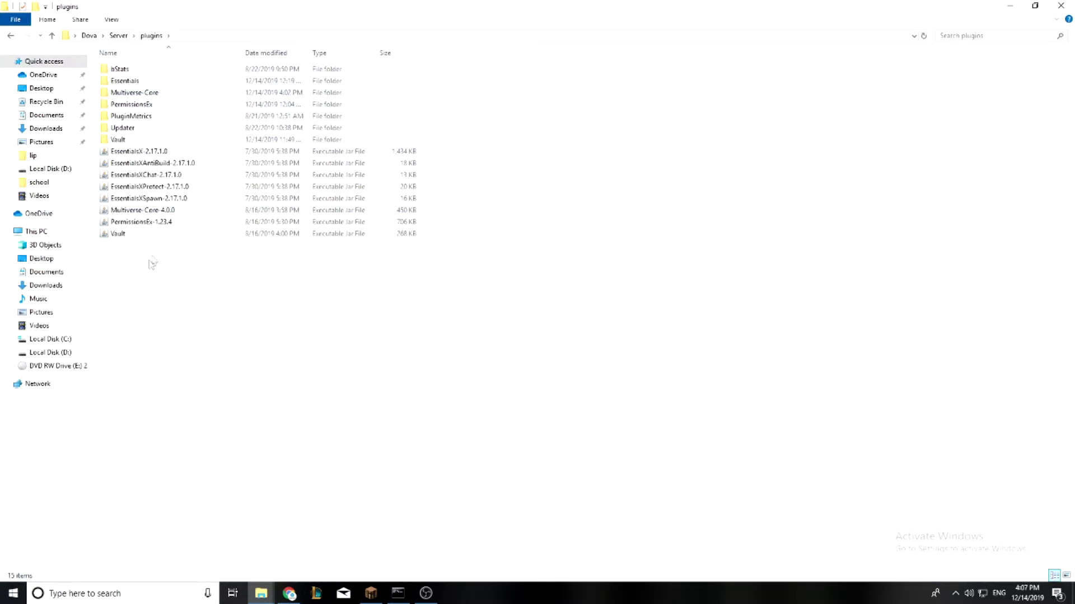
pyautogui.click(1060, 6)
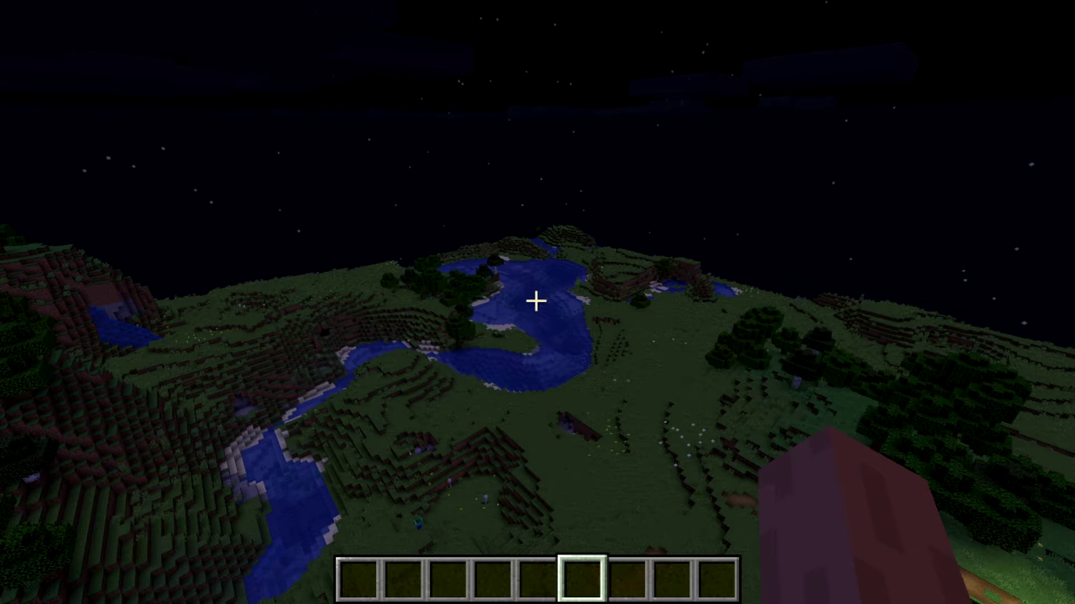
# Switch to Minecraft and list the worlds and their players with /mv who
pyautogui.press('/')
pyautogui.write('mv who')
pyautogui.press('Return')
pyautogui.press('w')
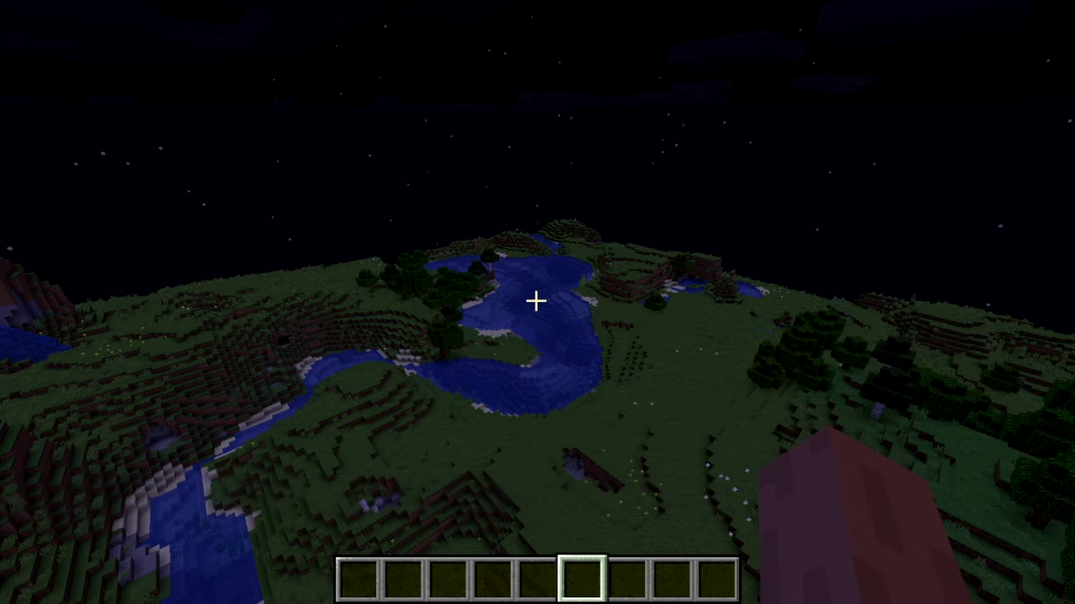
# Display the usage help and examples for the /mv create command
pyautogui.press('s')
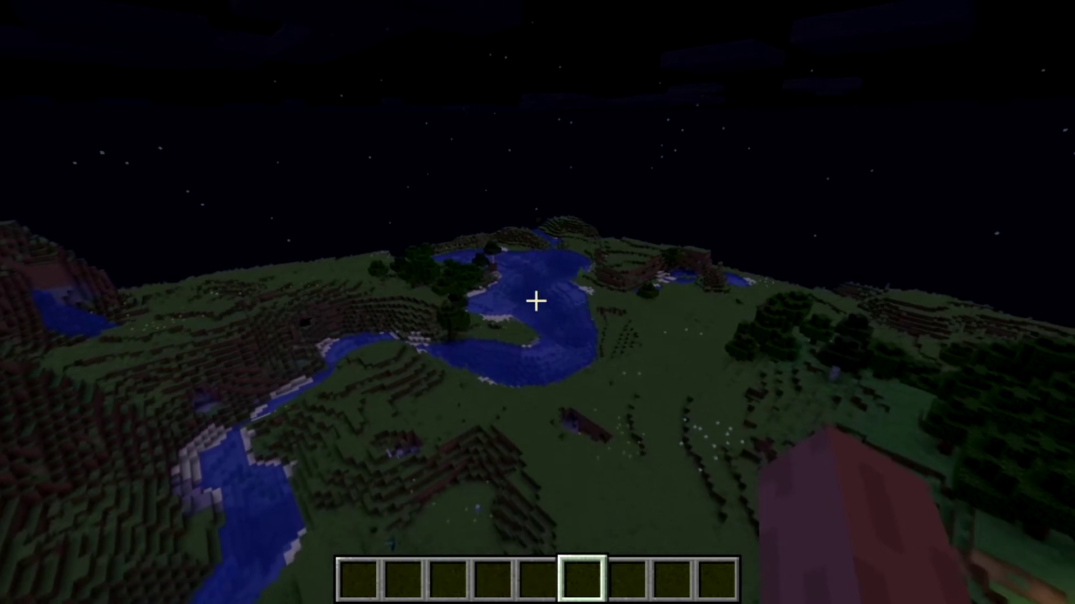
pyautogui.write('/mv c')
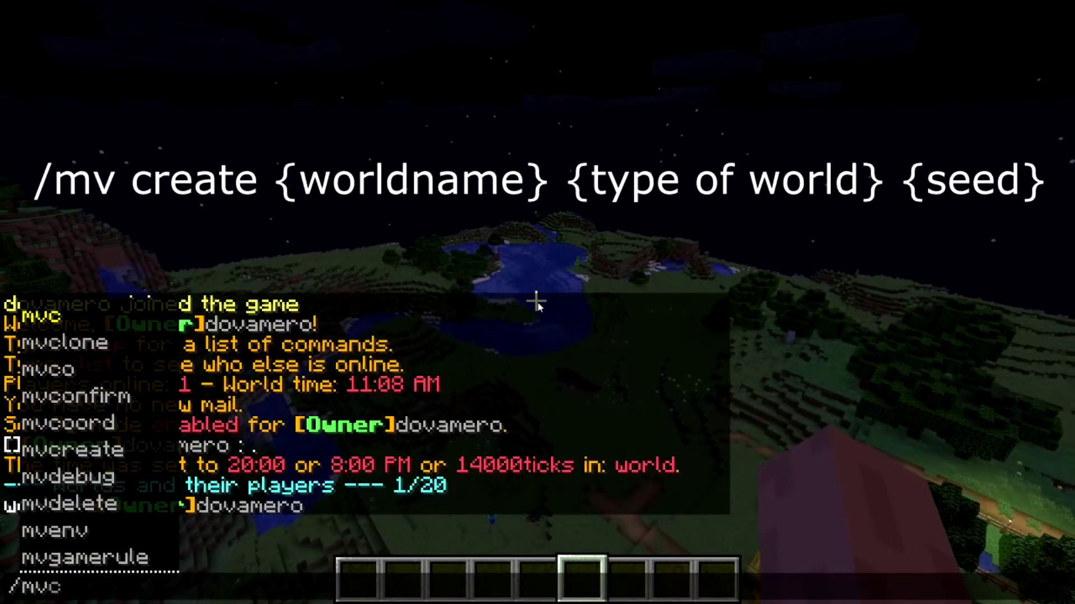
pyautogui.write('reate')
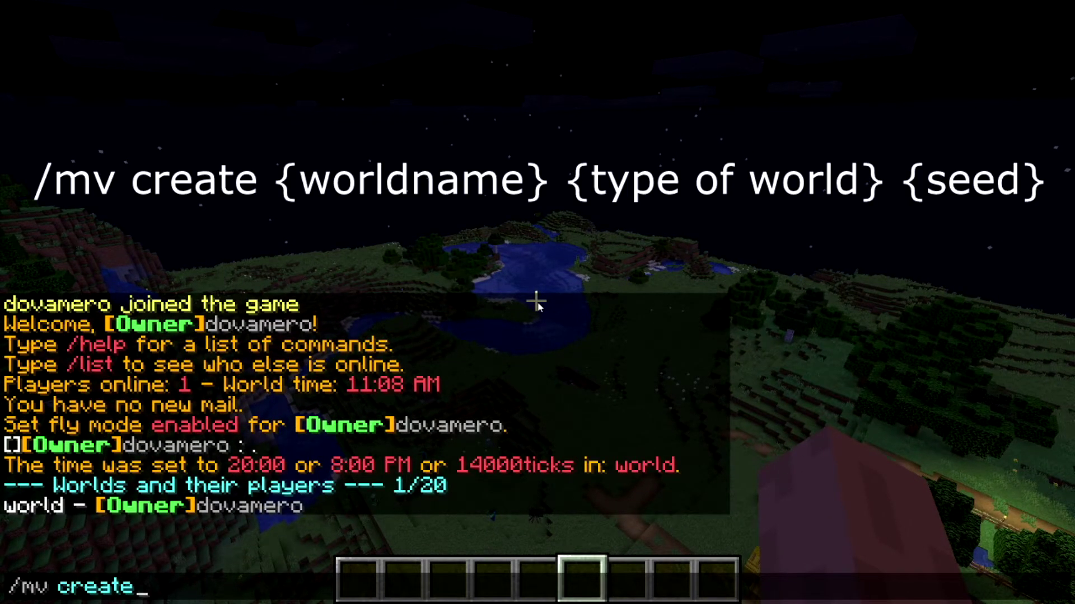
pyautogui.press('Return')
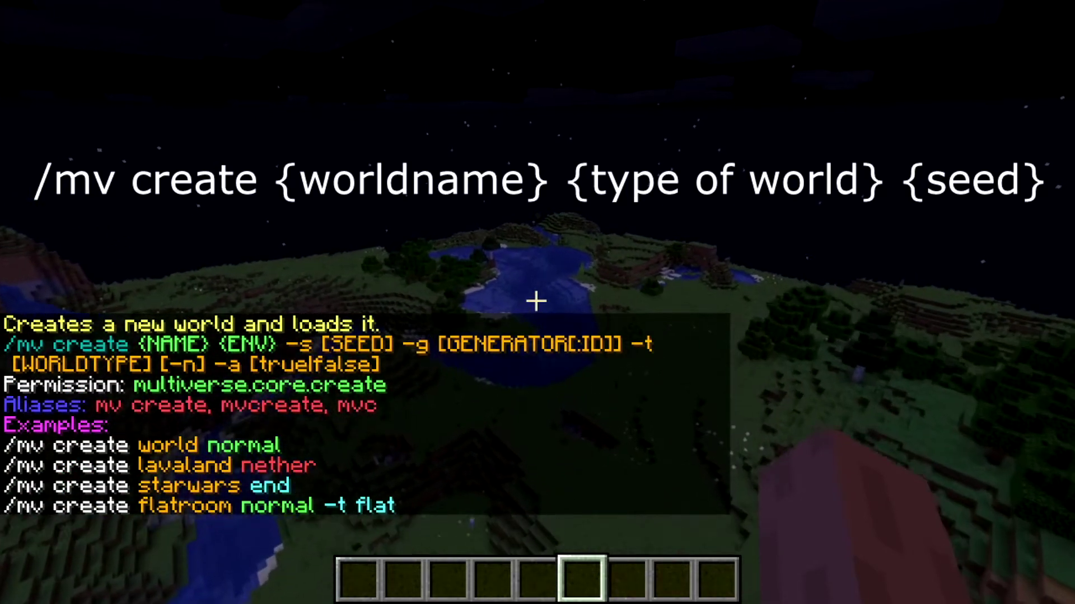
# Create a flat world named dova in the normal environment with /mv create dova normal -t flat
pyautogui.press('t')
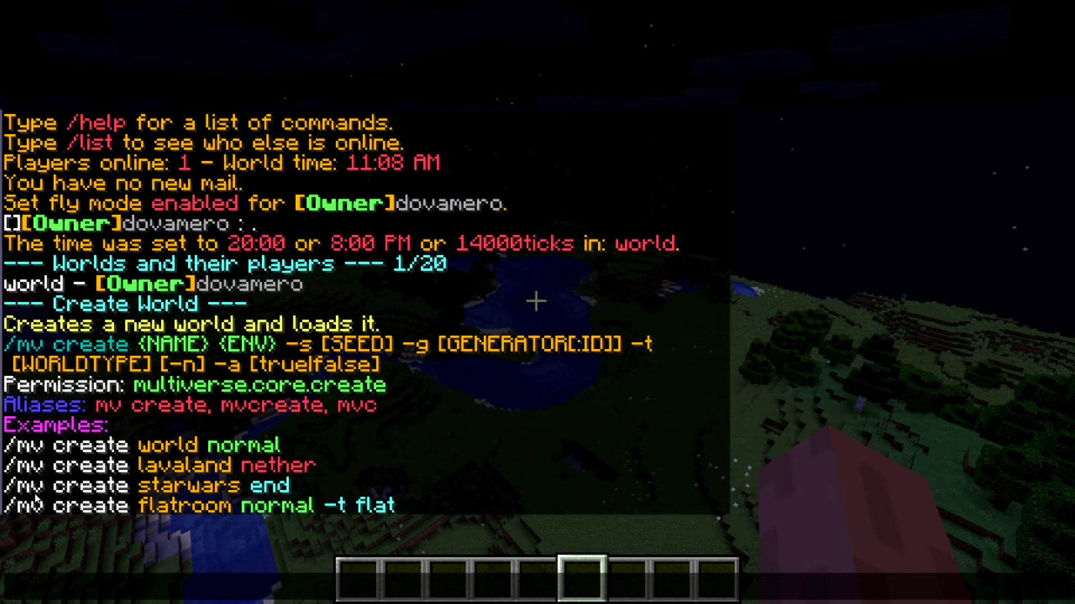
pyautogui.write('/mv create ')
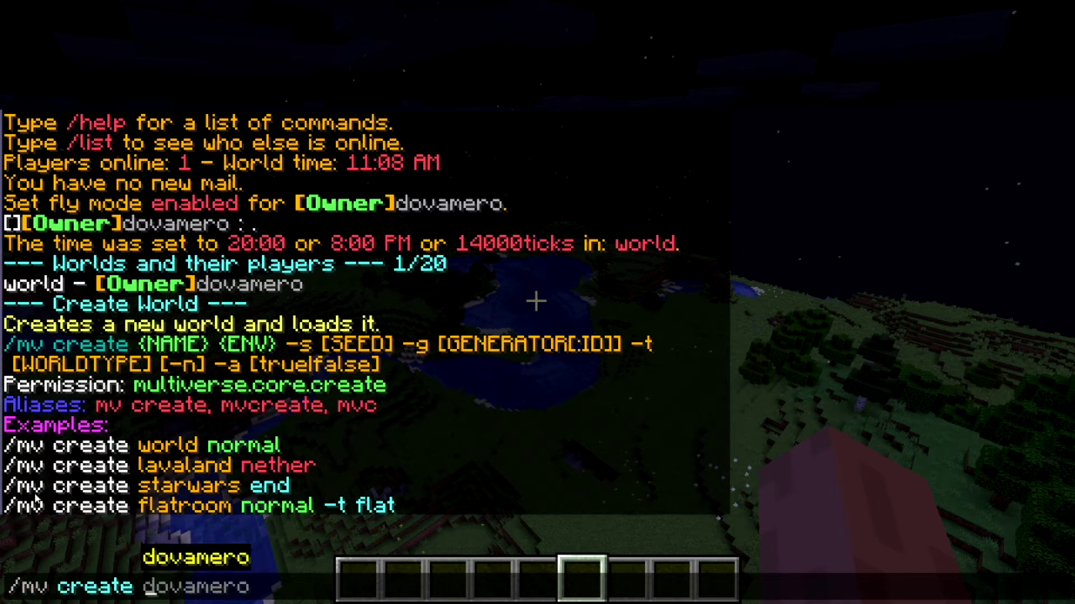
pyautogui.write('dova nor')
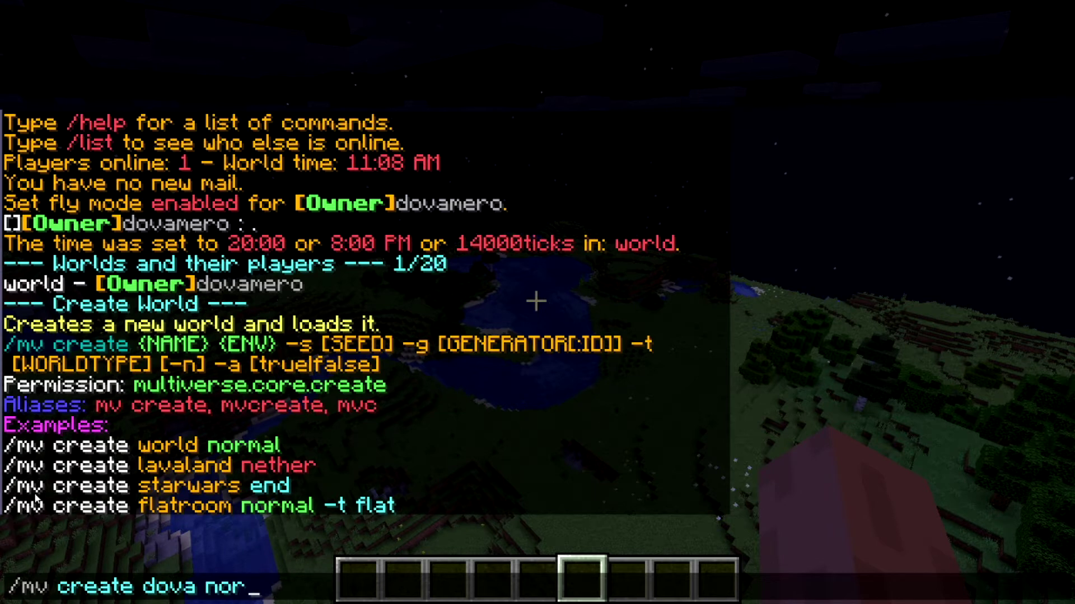
pyautogui.write('mal -t flat')
pyautogui.press('Return')
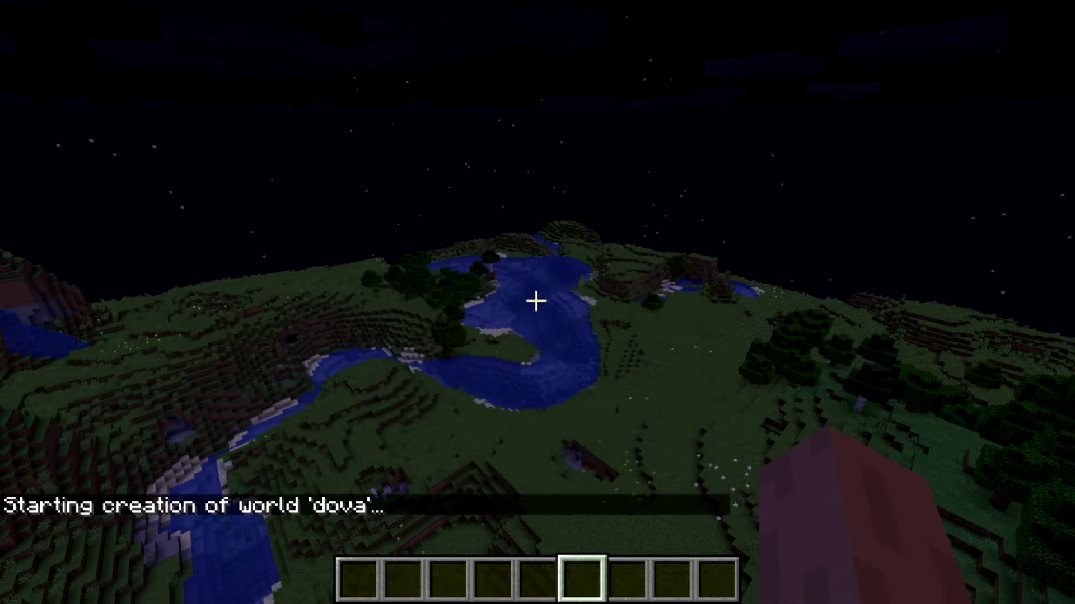
pyautogui.press('s')
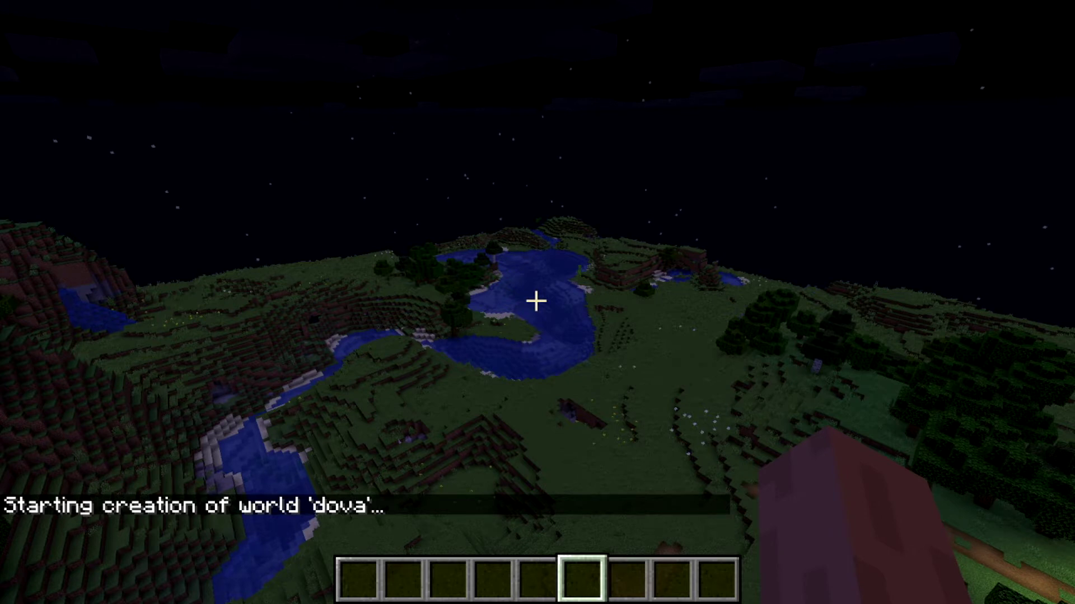
pyautogui.press('/')
pyautogui.write('mv clone')
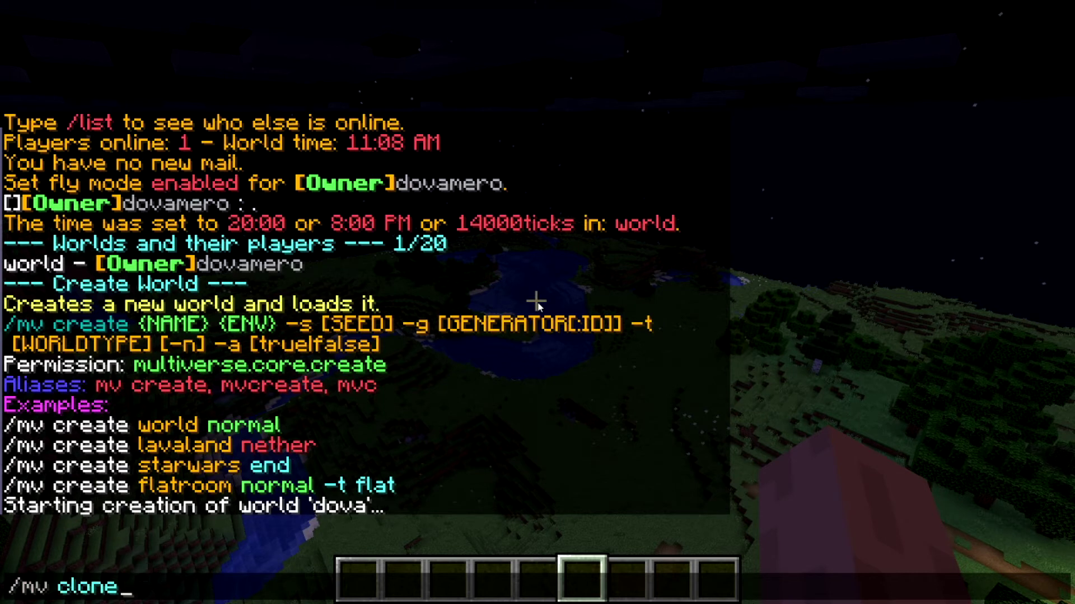
pyautogui.press('Escape')
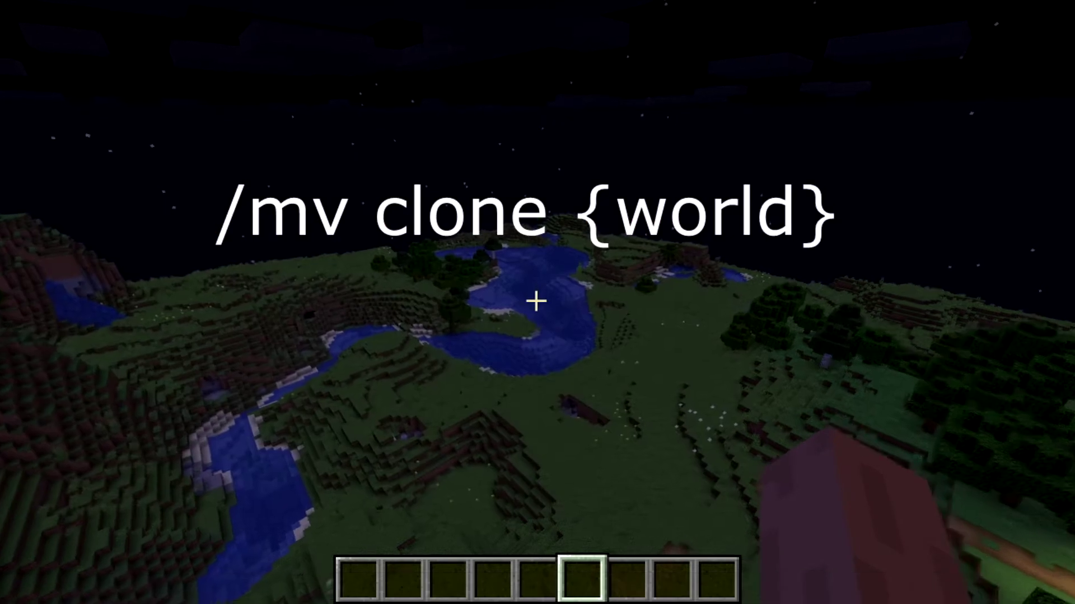
pyautogui.press('w')
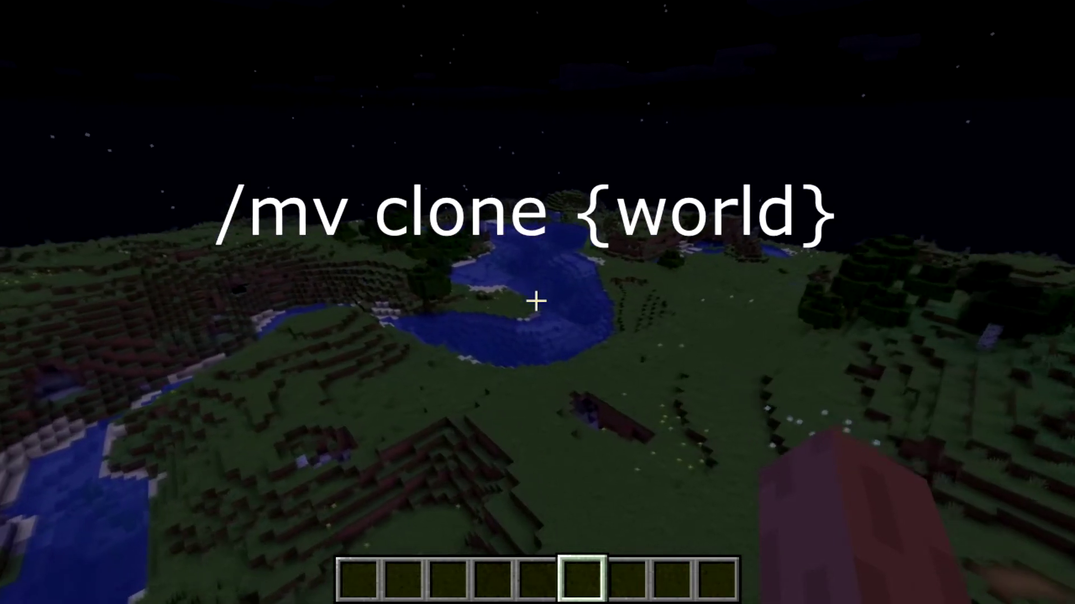
# Display the usage help and examples for the /mv clone command
pyautogui.press('/')
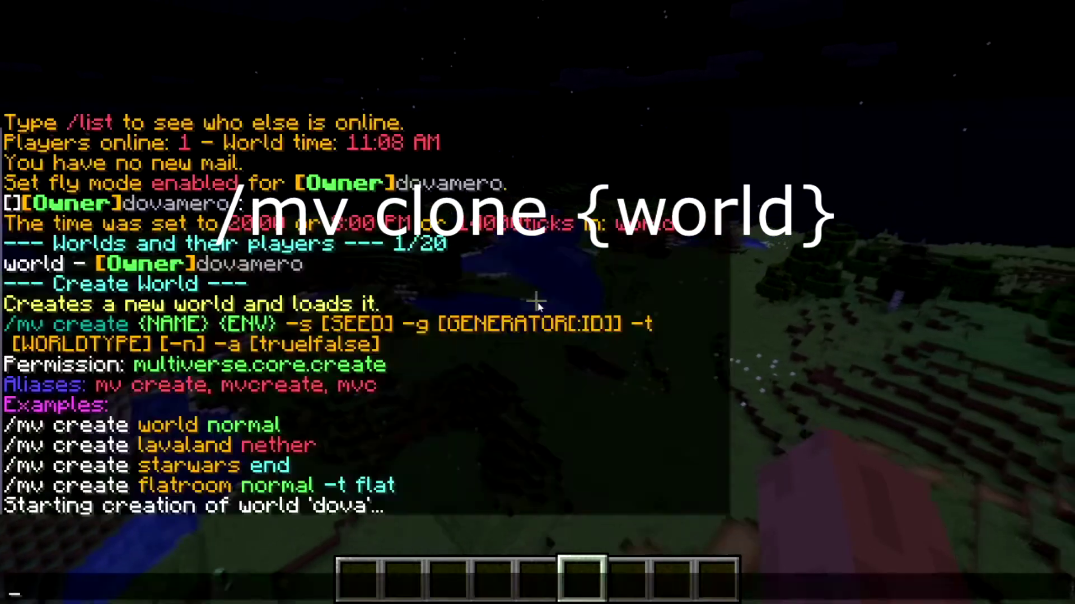
pyautogui.write('mv clon')
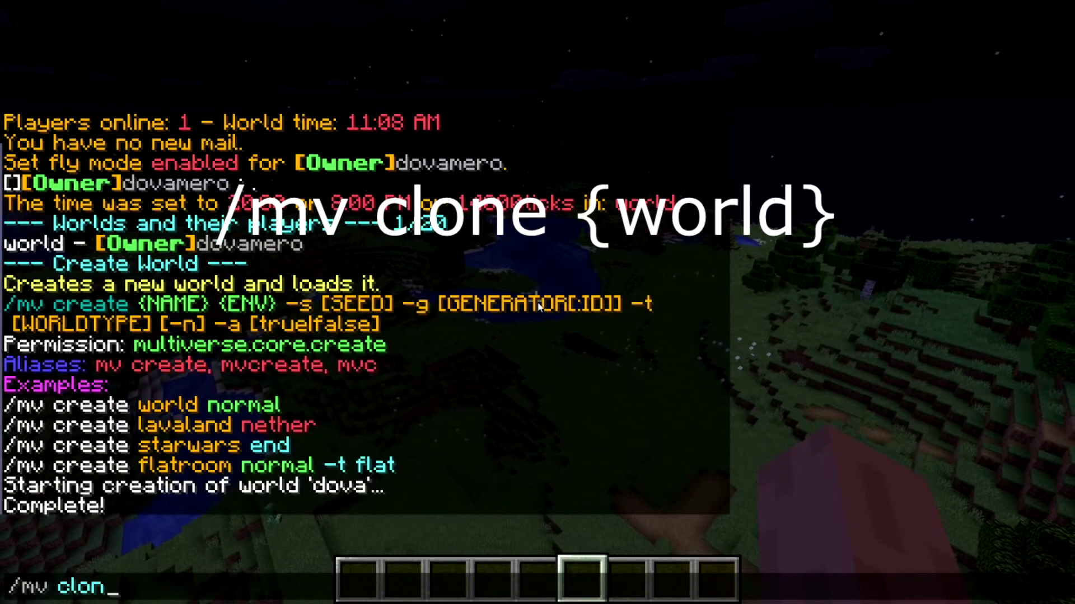
pyautogui.press('BackSpace')
pyautogui.press('BackSpace')
pyautogui.press('BackSpace')
pyautogui.press('BackSpace')
pyautogui.press('BackSpace')
pyautogui.press('BackSpace')
pyautogui.press('BackSpace')
pyautogui.press('BackSpace')
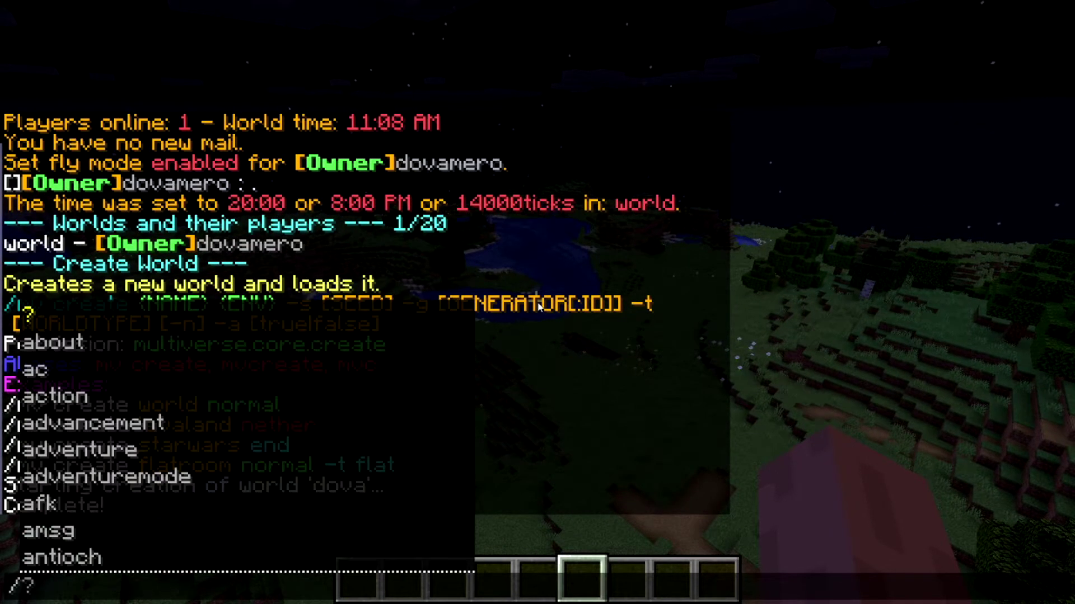
pyautogui.write('/mv clone')
pyautogui.press('Return')
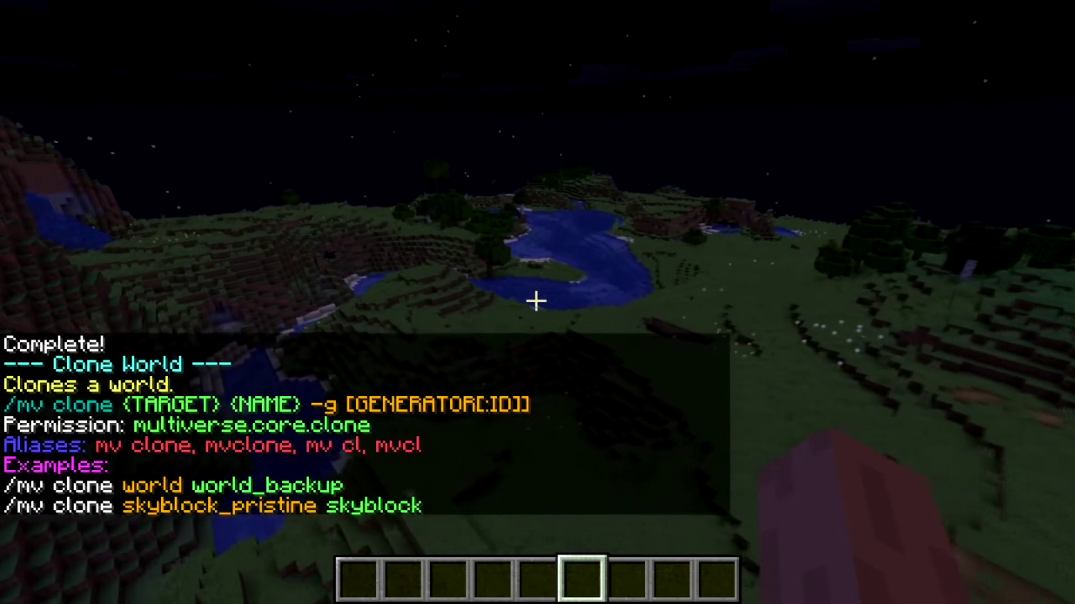
pyautogui.hotkey('shift', 'w')
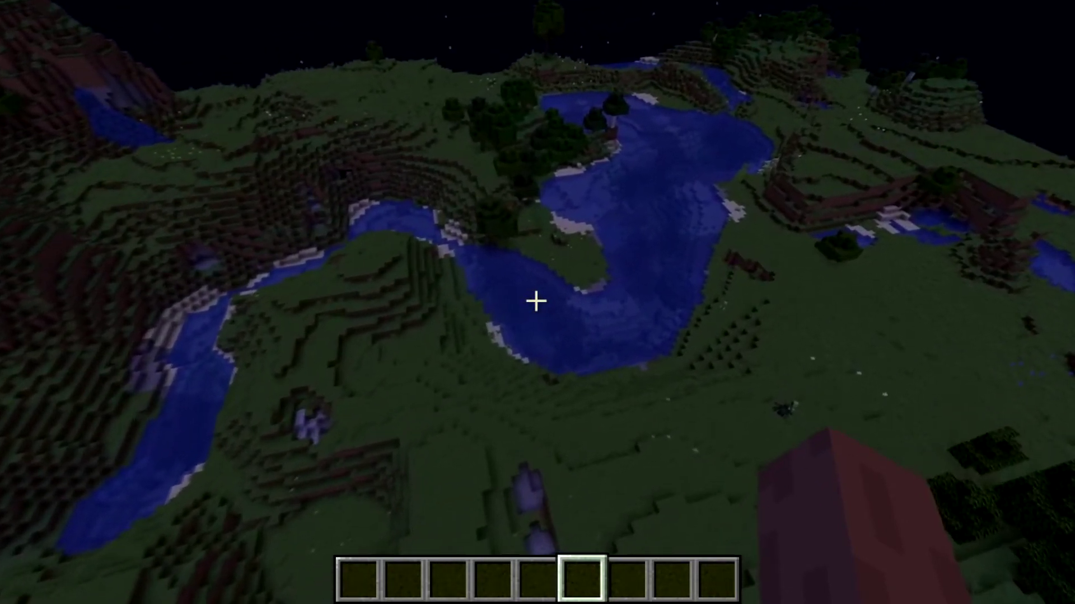
# Teleport from the current world to the flat world with the /mv tp command
pyautogui.press('t')
pyautogui.write('/')
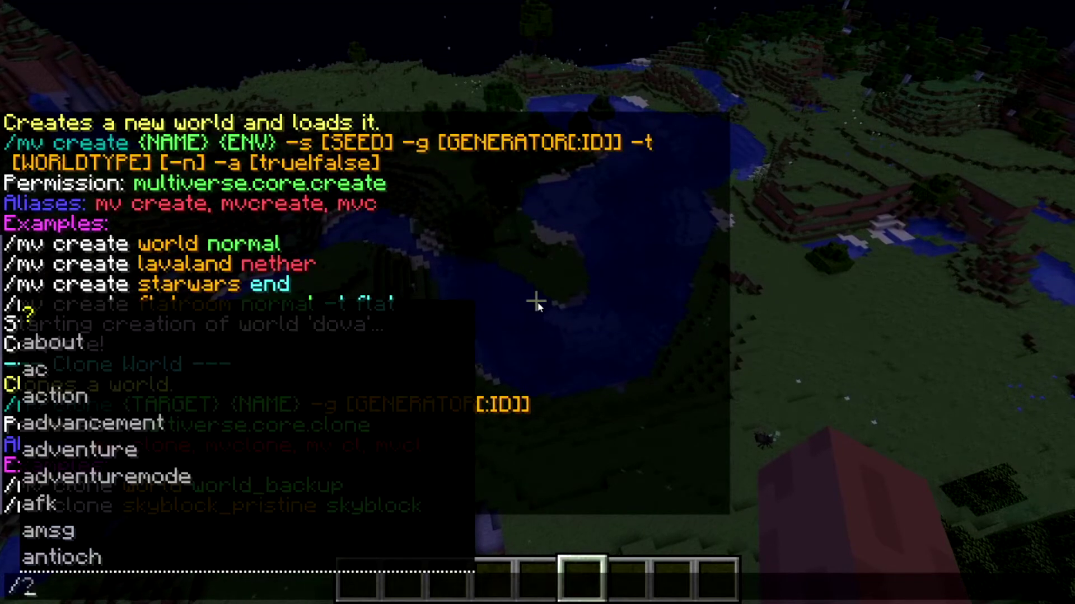
pyautogui.write('mvc')
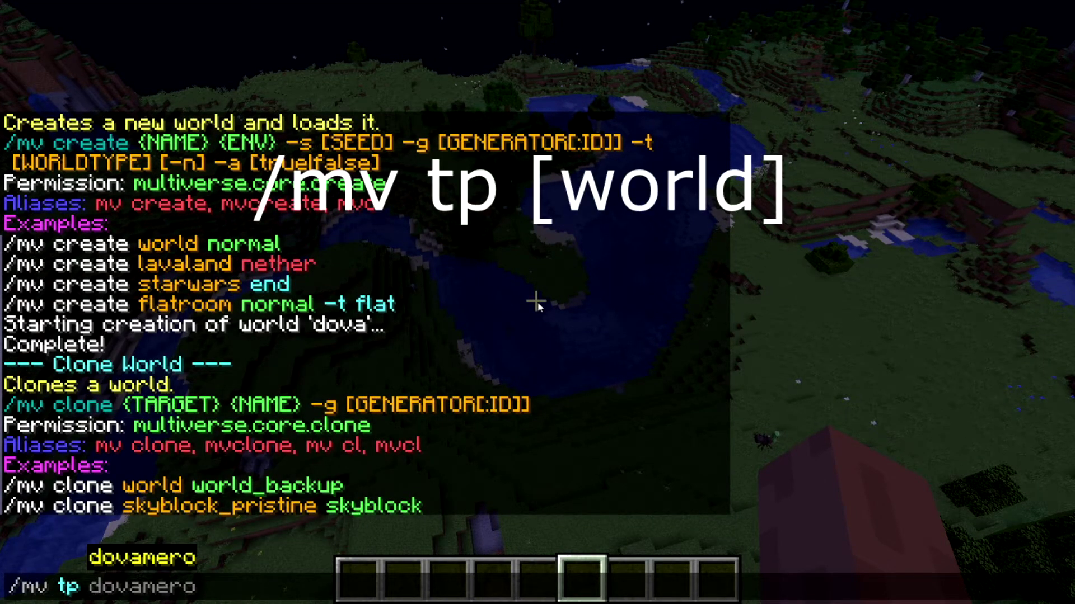
pyautogui.press('Return')
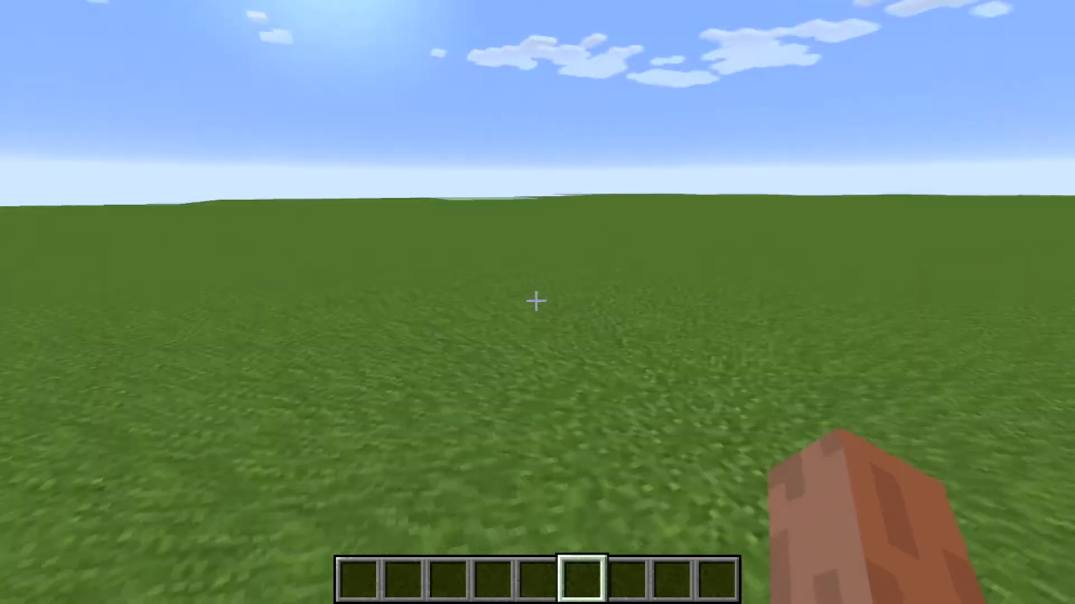
# Move to a spot facing the village and set the flat world's spawn point there with /mv setspawn
pyautogui.press('w')
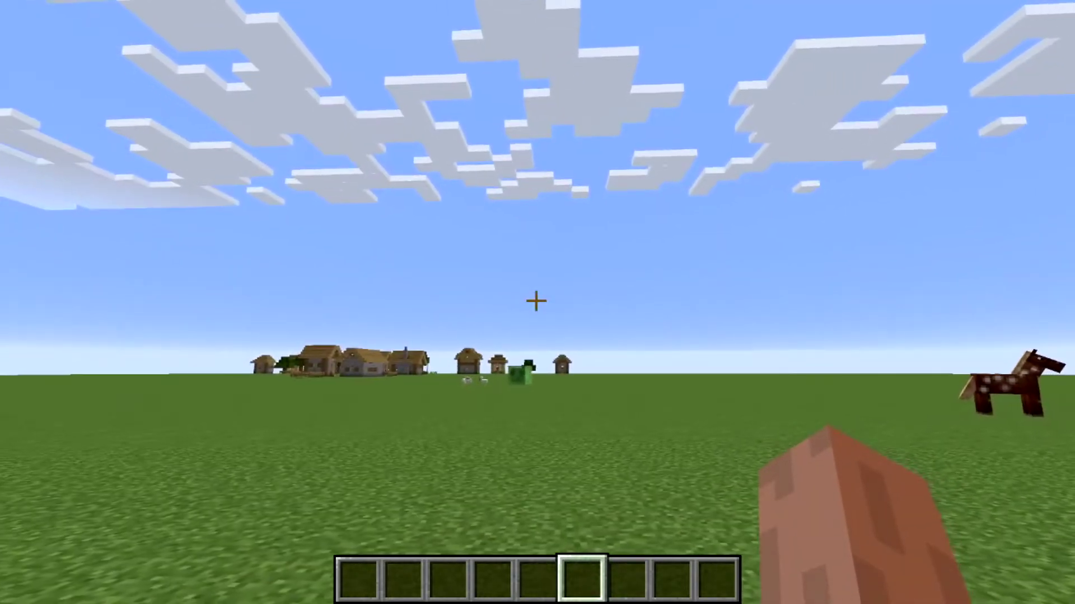
pyautogui.press('/')
pyautogui.write('mvc')
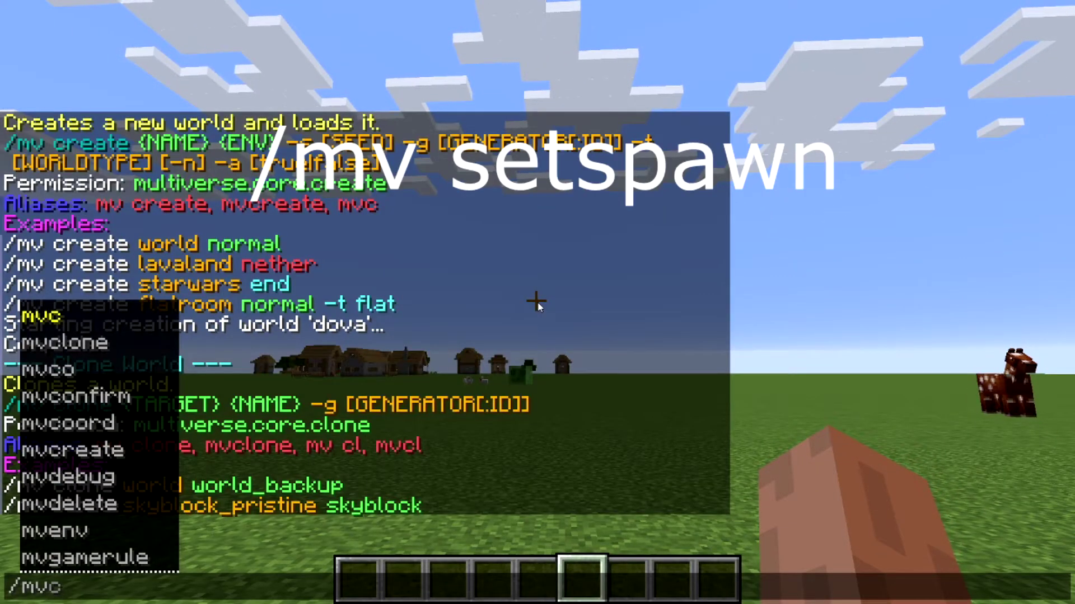
pyautogui.press('BackSpace')
pyautogui.press('Tab')
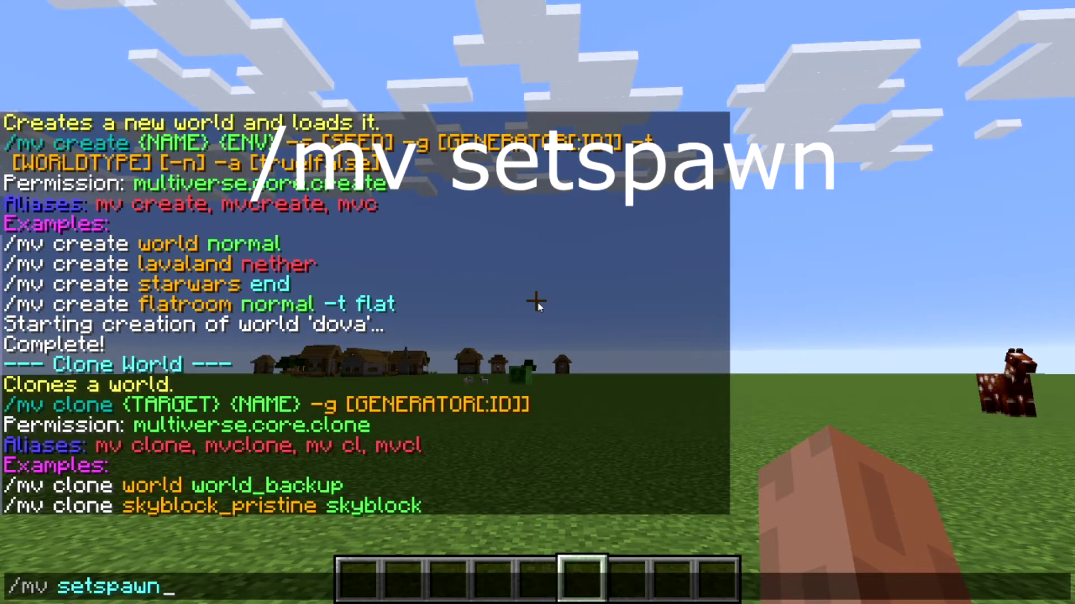
pyautogui.write('setspawn')
pyautogui.press('Return')
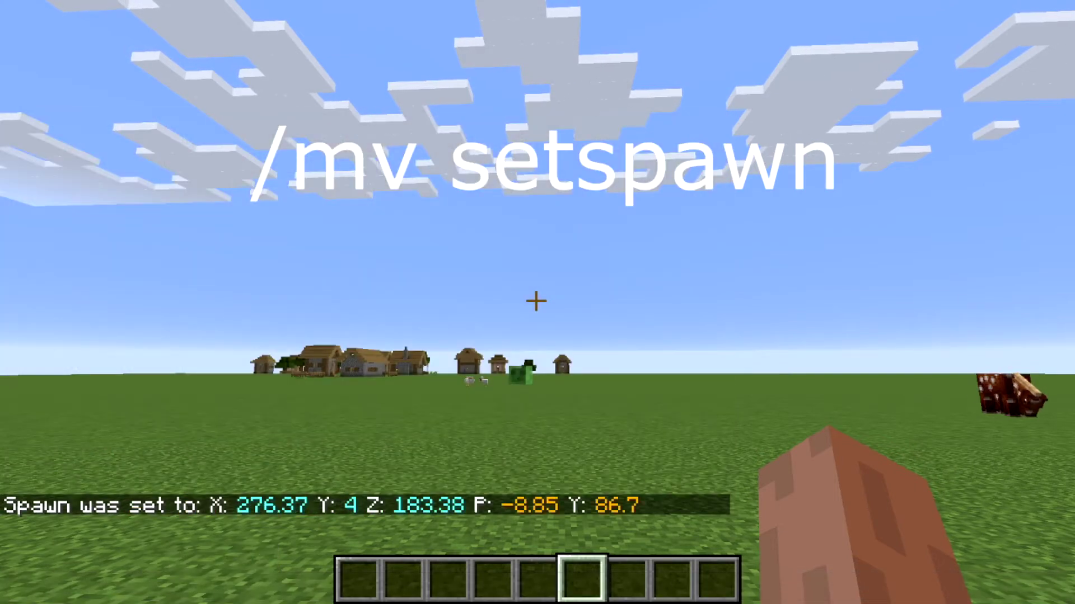
# Move away from the spawn point and teleport your own player back to the flat world's spawn with /mv spawn
pyautogui.press('s')
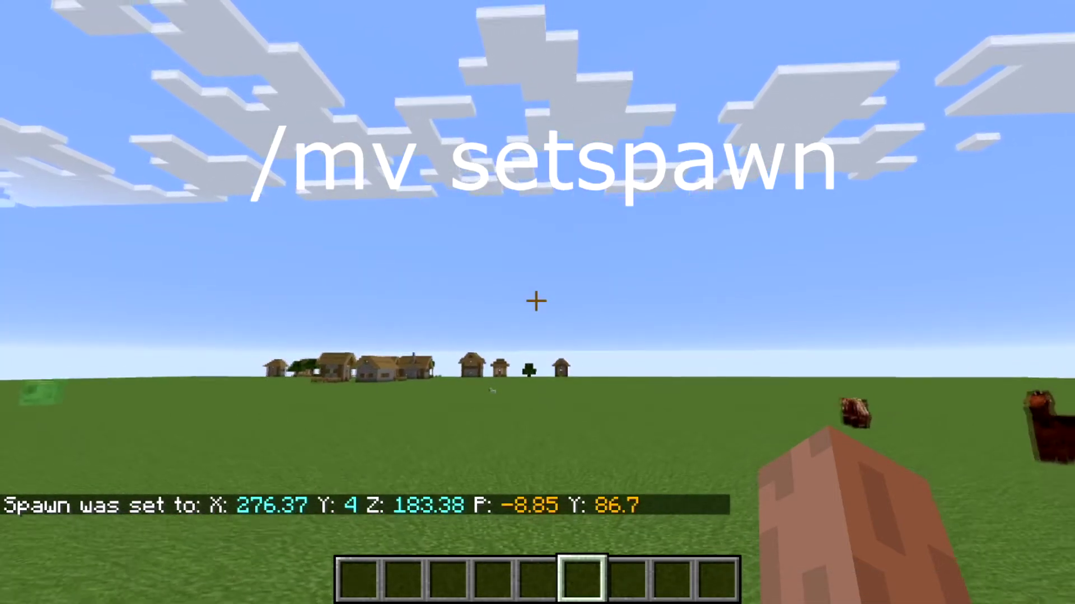
pyautogui.press('/')
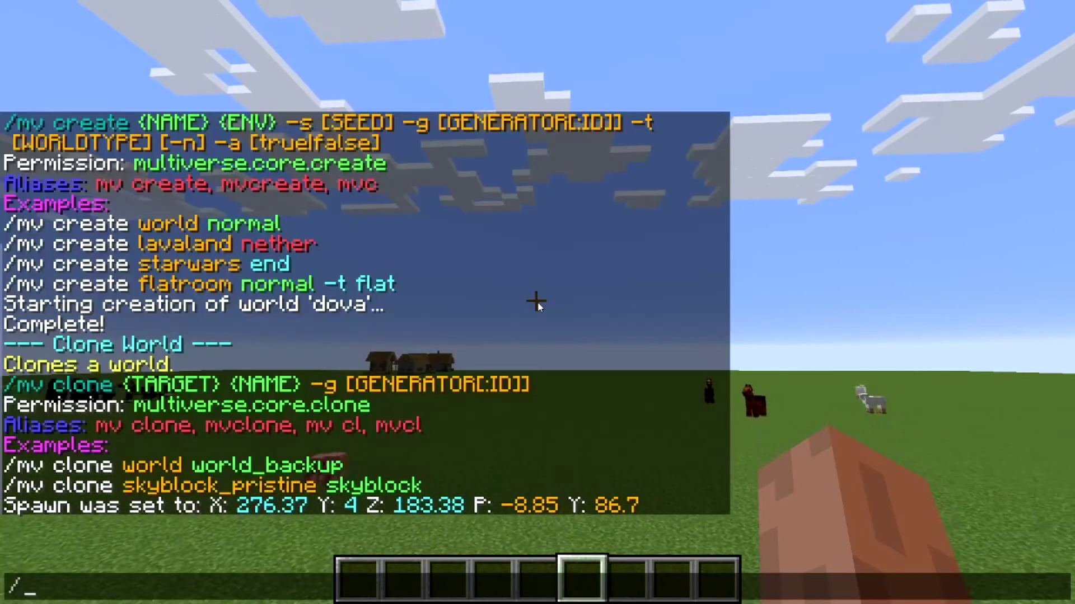
pyautogui.write('mv')
pyautogui.press('BackSpace')
pyautogui.press('BackSpace')
pyautogui.press('BackSpace')
pyautogui.press('BackSpace')
pyautogui.press('BackSpace')
pyautogui.press('BackSpace')
pyautogui.press('BackSpace')
pyautogui.press('BackSpace')
pyautogui.write('s')
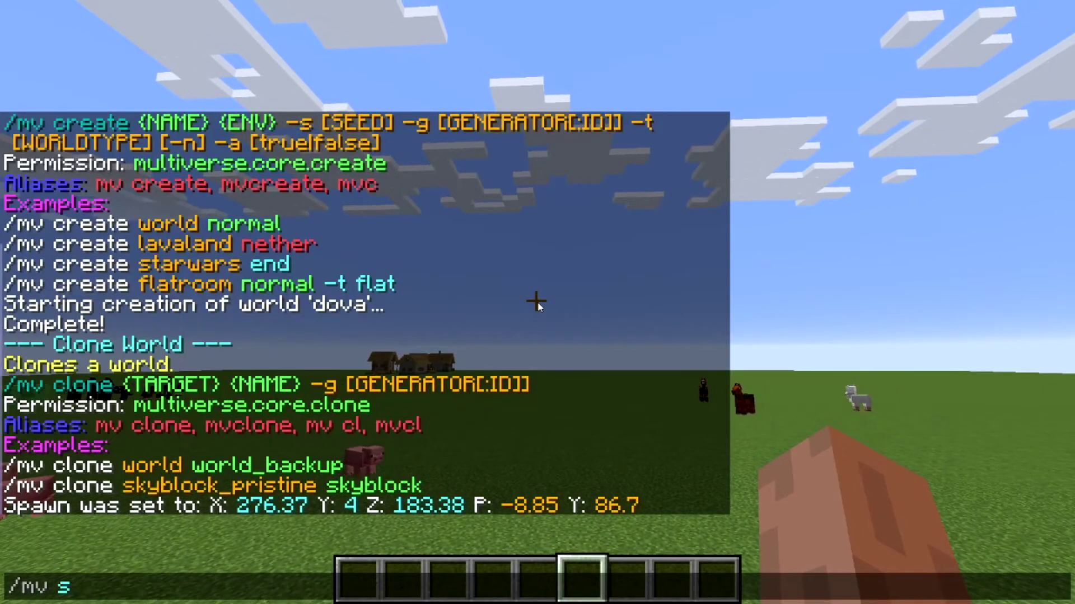
pyautogui.write('pawn (')
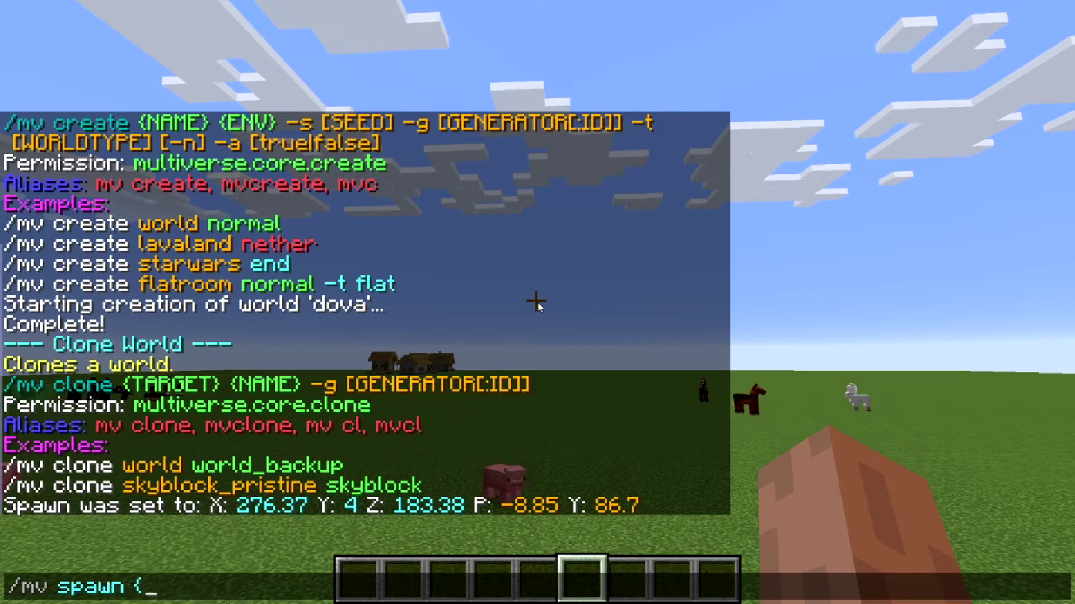
pyautogui.write('n')
pyautogui.press('BackSpace')
pyautogui.press('BackSpace')
pyautogui.write('dova')
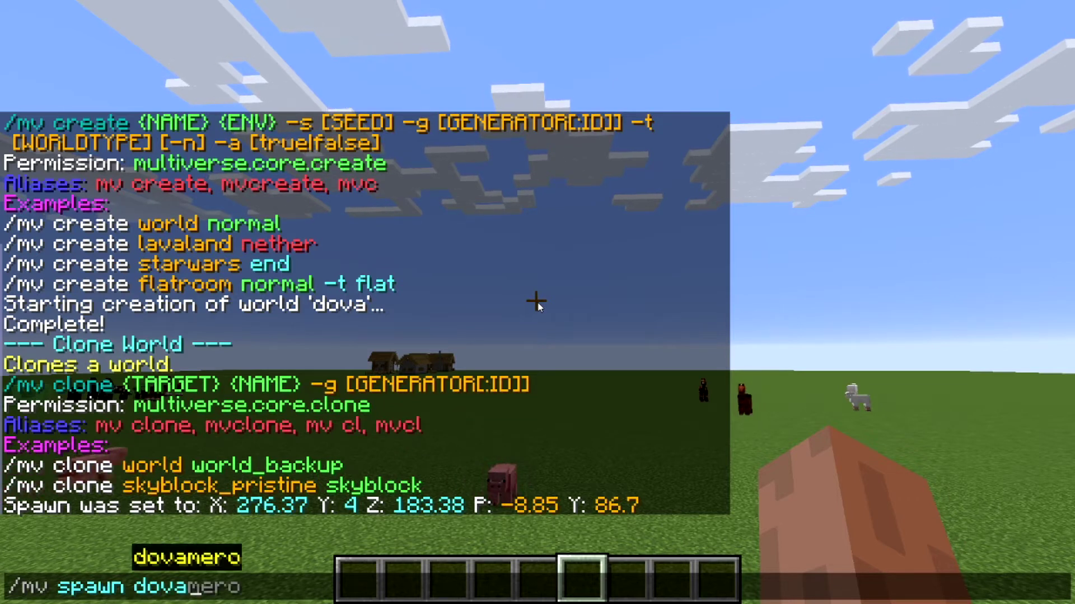
pyautogui.press('Return')
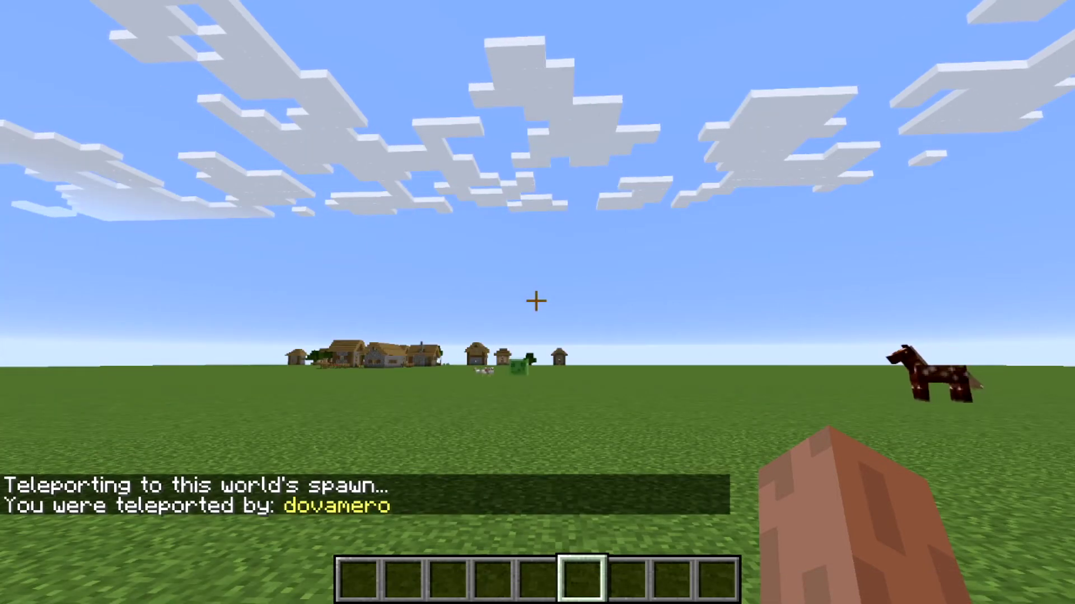
# Display the usage help and examples for the /mv modify command
pyautogui.press('w')
pyautogui.press('w')
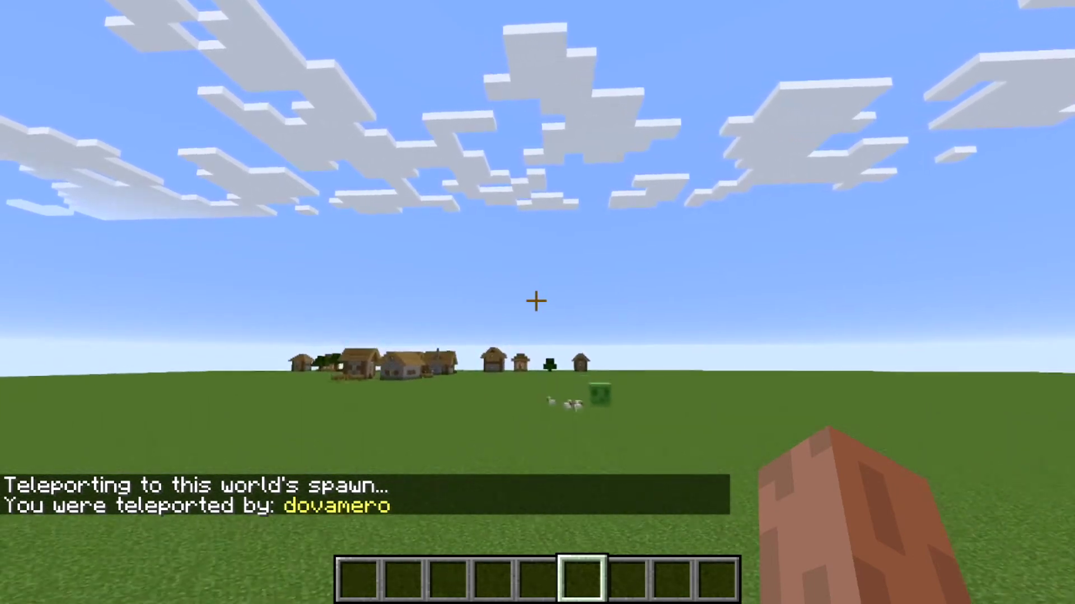
pyautogui.press('w')
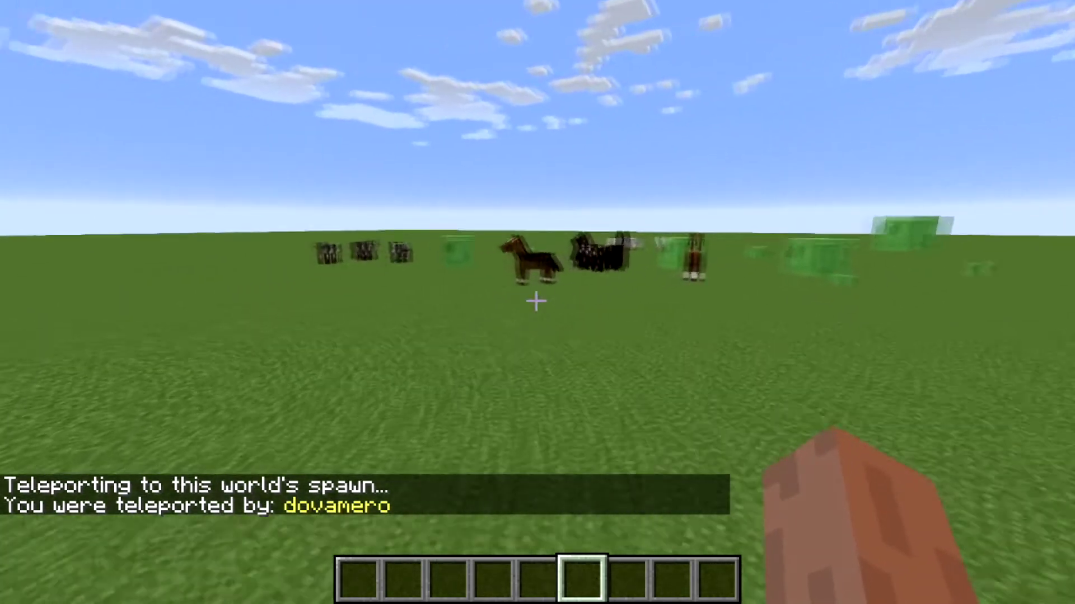
pyautogui.press('w')
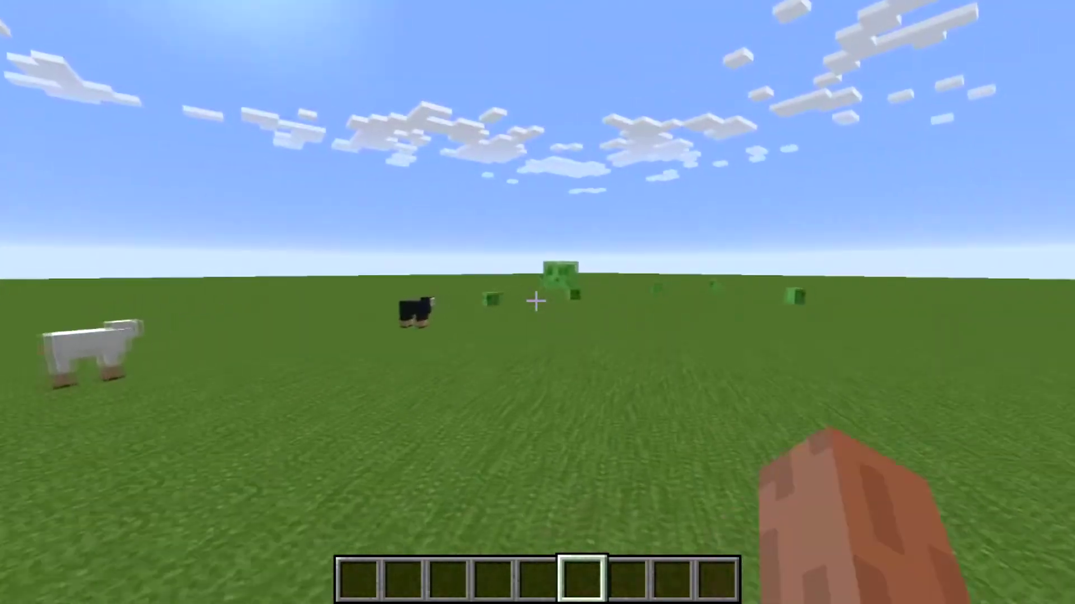
pyautogui.press('/')
pyautogui.write('mv modify')
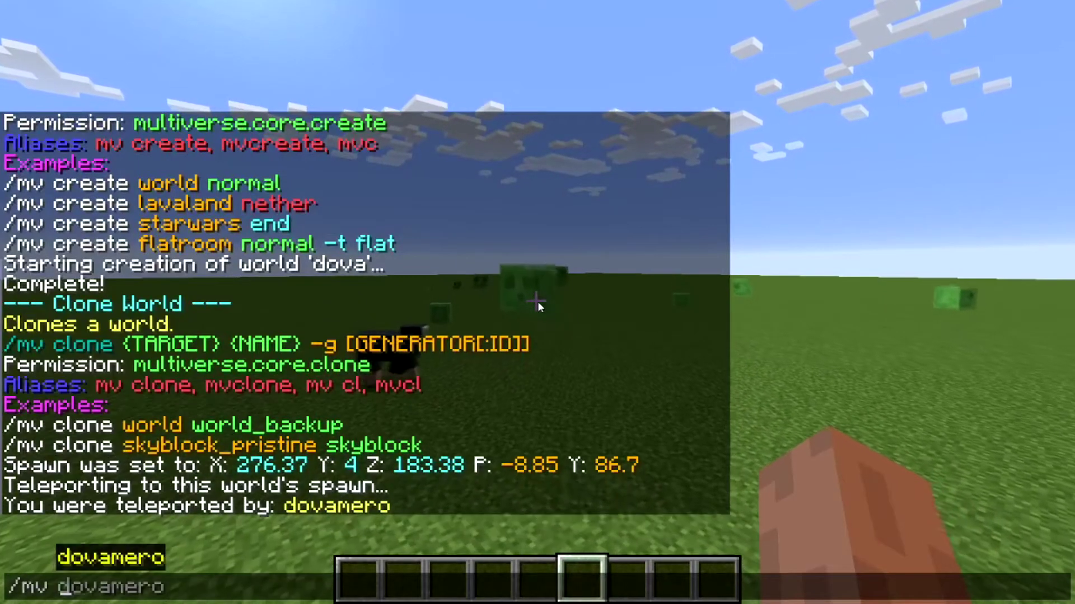
pyautogui.press('Return')
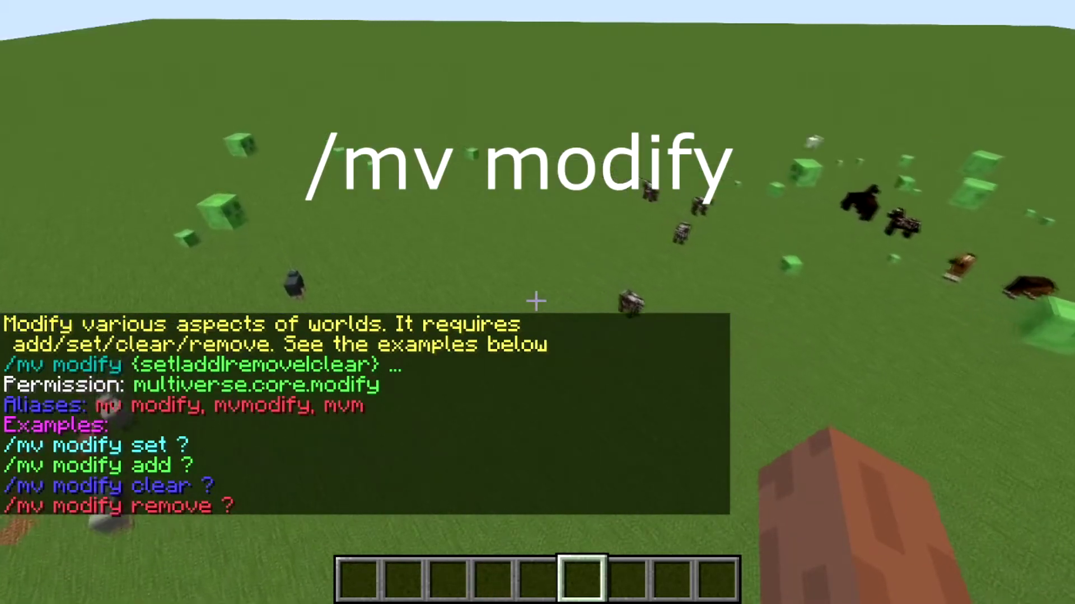
# Display the usage help and examples for the /mv modify set subcommand
pyautogui.press('/')
pyautogui.write('mv modify set')
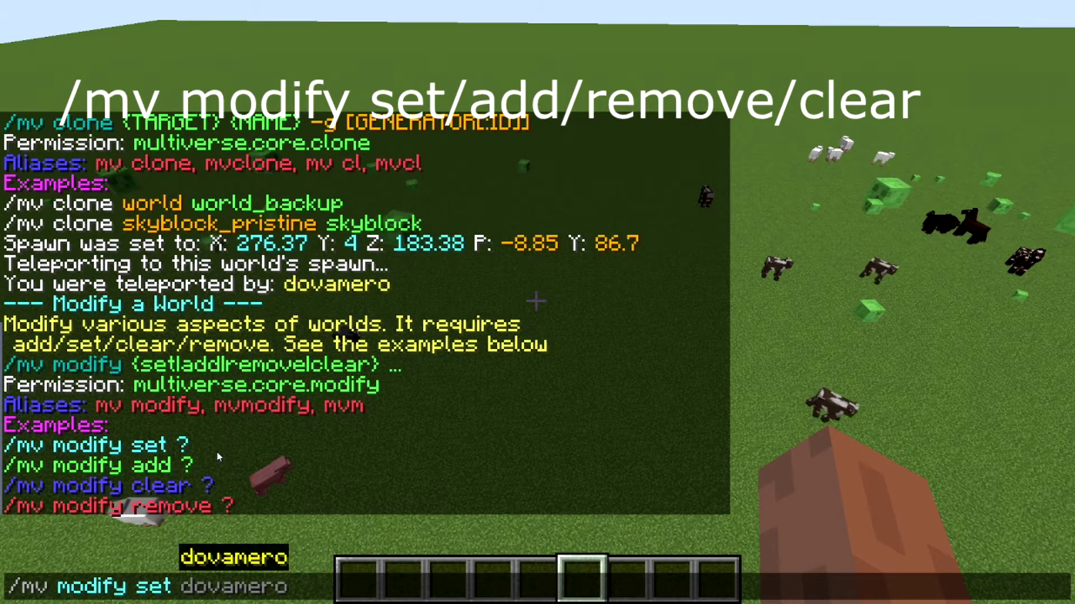
pyautogui.press('Return')
# Disable animals in the current world with /mv modify set animals false
pyautogui.press('t')
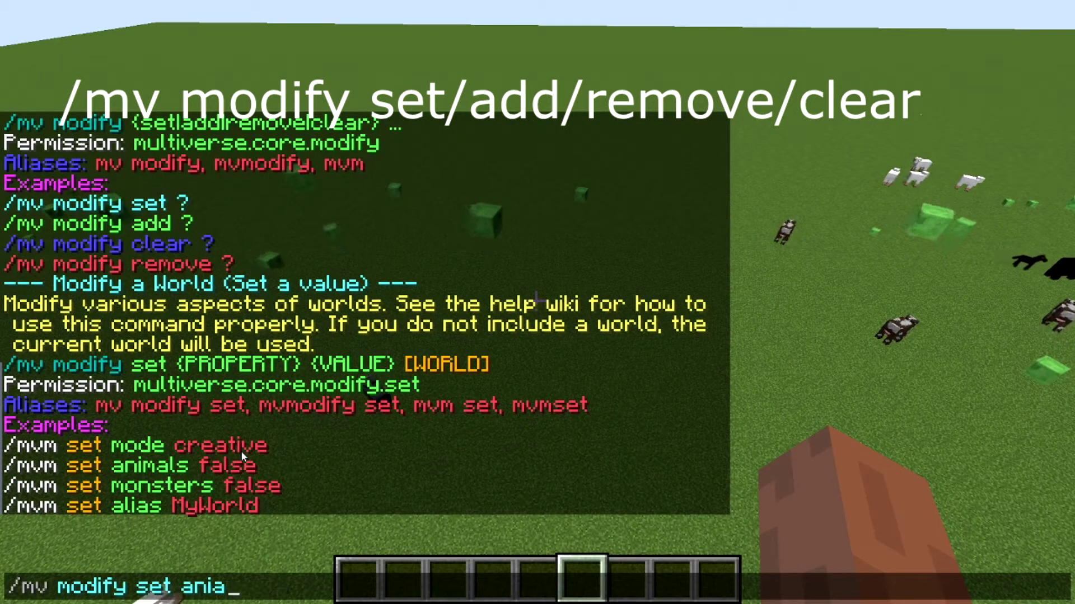
pyautogui.write('/mv modify set animals fals')
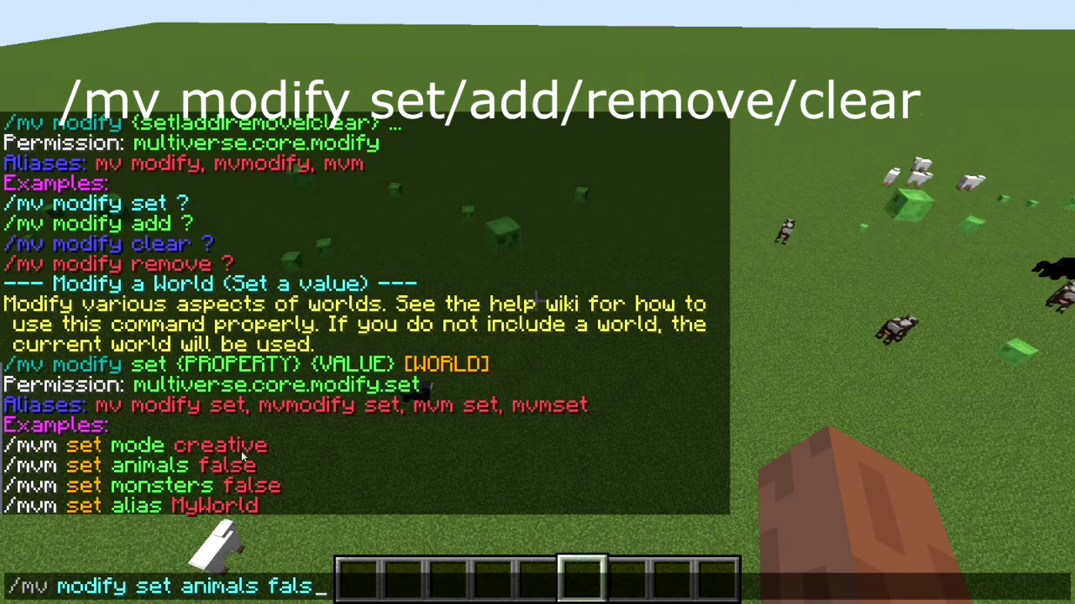
pyautogui.write('e')
pyautogui.press('Return')
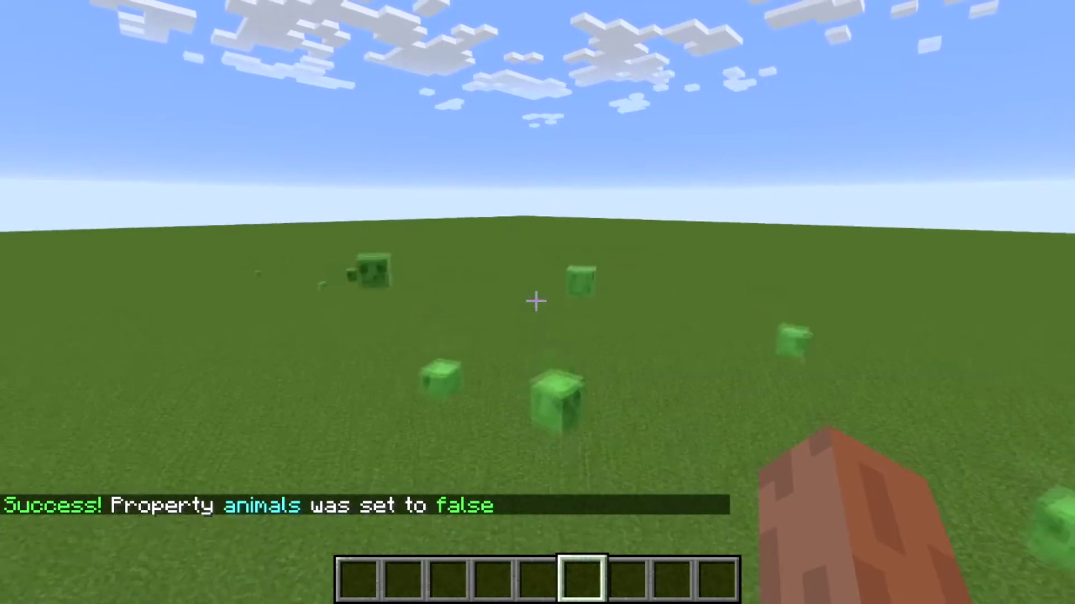
# Enable animals in the current world by setting the animals property to true with /mv modify set
pyautogui.write('/mv modify set animals true')
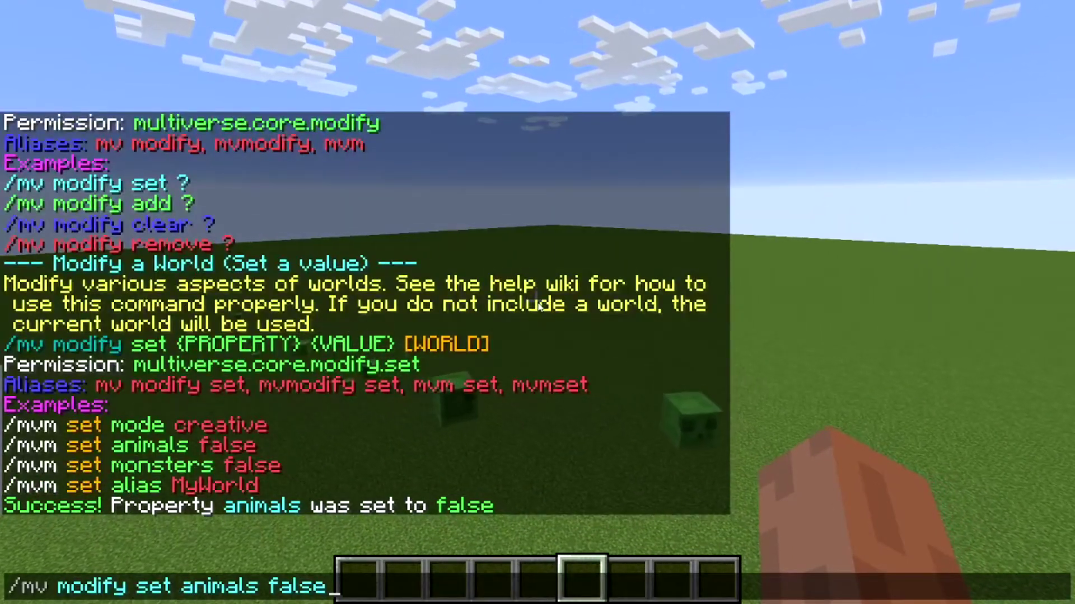
pyautogui.press('Return')
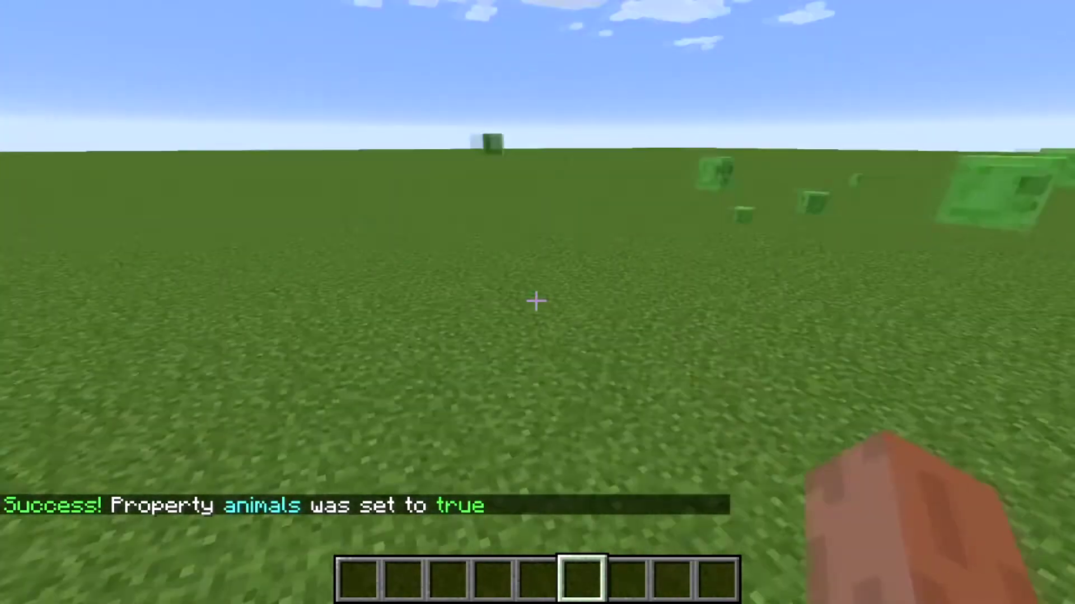
# Disable monsters in the current world with /mv modify set monsters false
pyautogui.press('t')
pyautogui.press('Up')
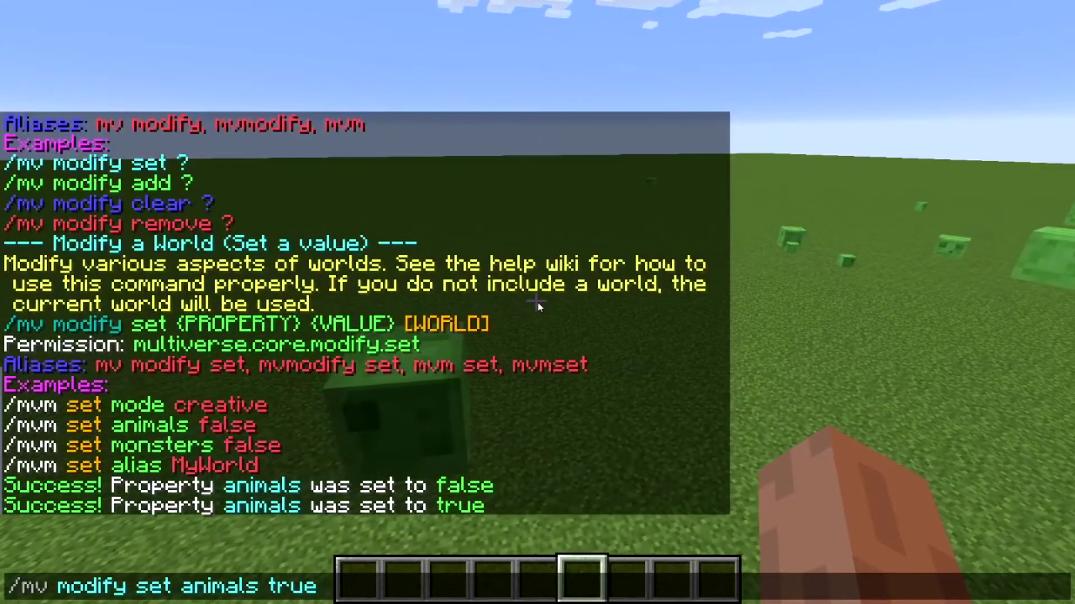
pyautogui.press('Left')
pyautogui.press('Left')
pyautogui.press('Left')
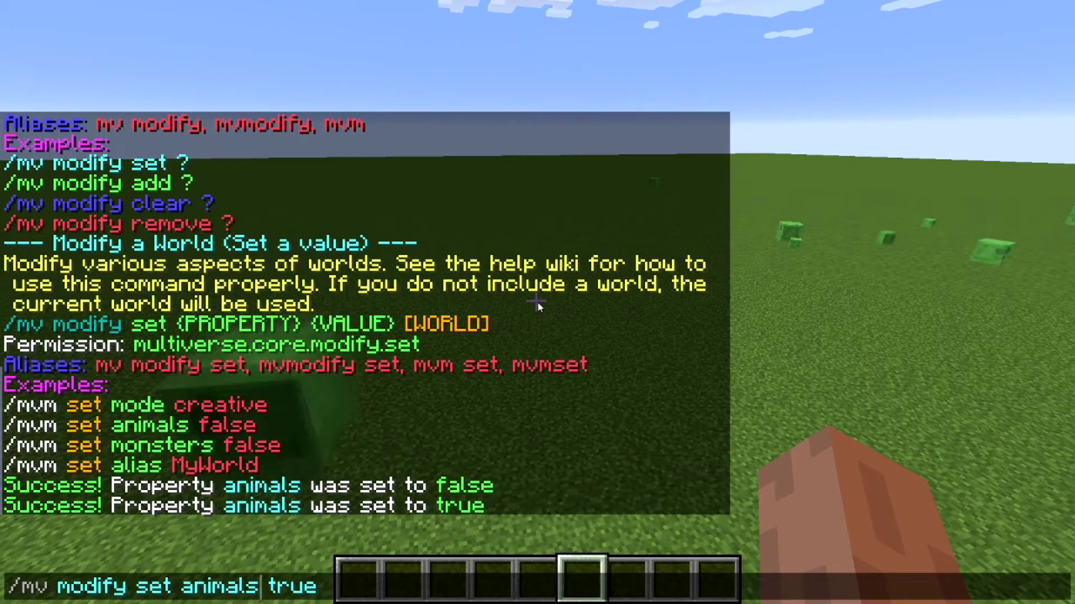
pyautogui.press('BackSpace')
pyautogui.press('BackSpace')
pyautogui.press('BackSpace')
pyautogui.press('BackSpace')
pyautogui.press('BackSpace')
pyautogui.press('BackSpace')
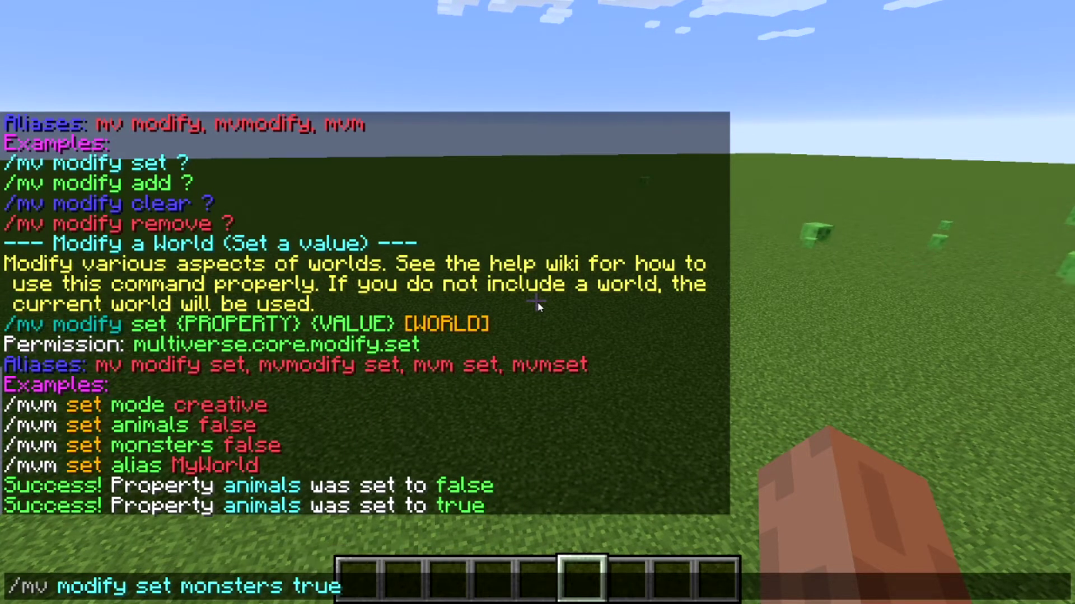
pyautogui.write('se')
pyautogui.press('Return')
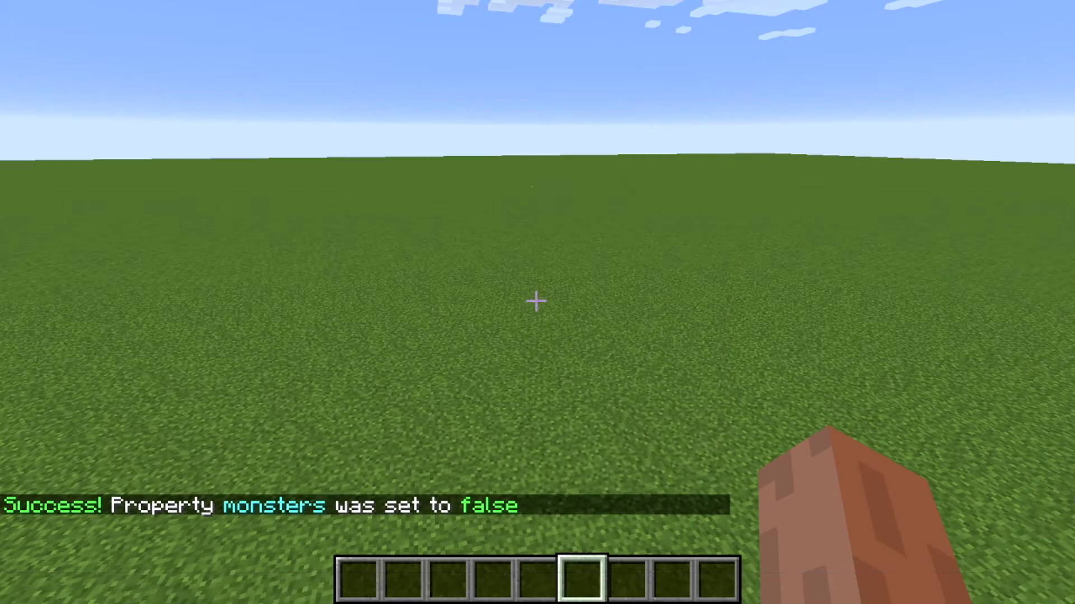
# Look around the world for remaining mobs and display the general /mv modify help again
pyautogui.press('w')
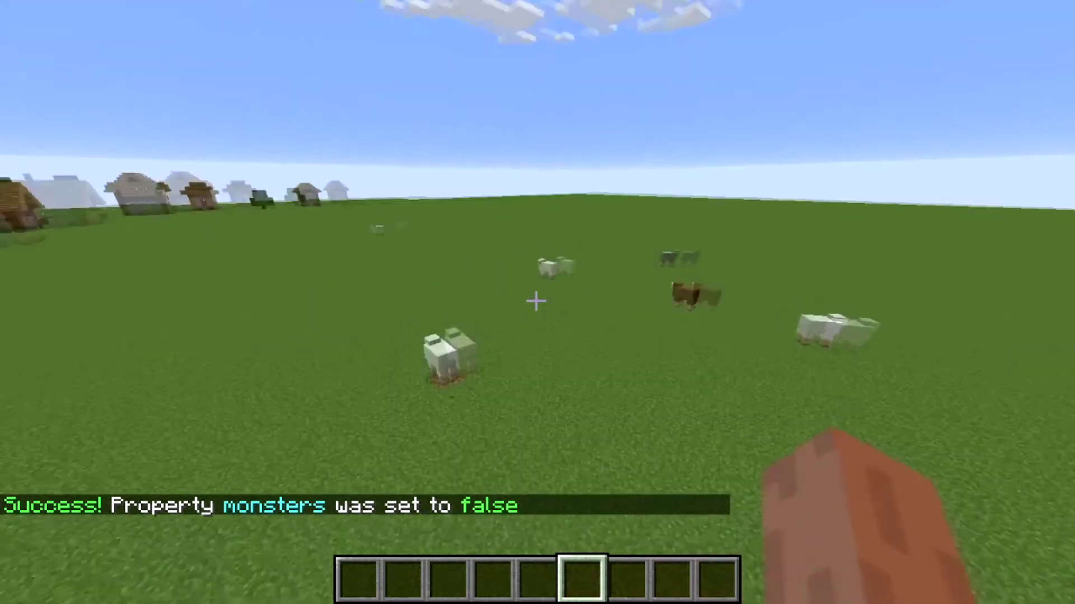
pyautogui.click(535, 300)
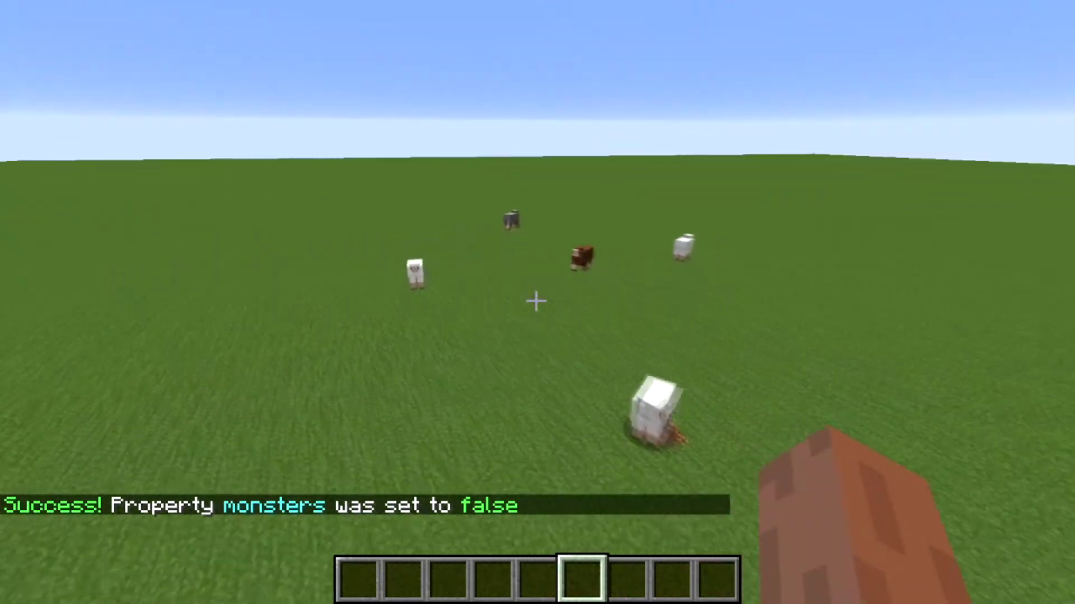
pyautogui.press('d')
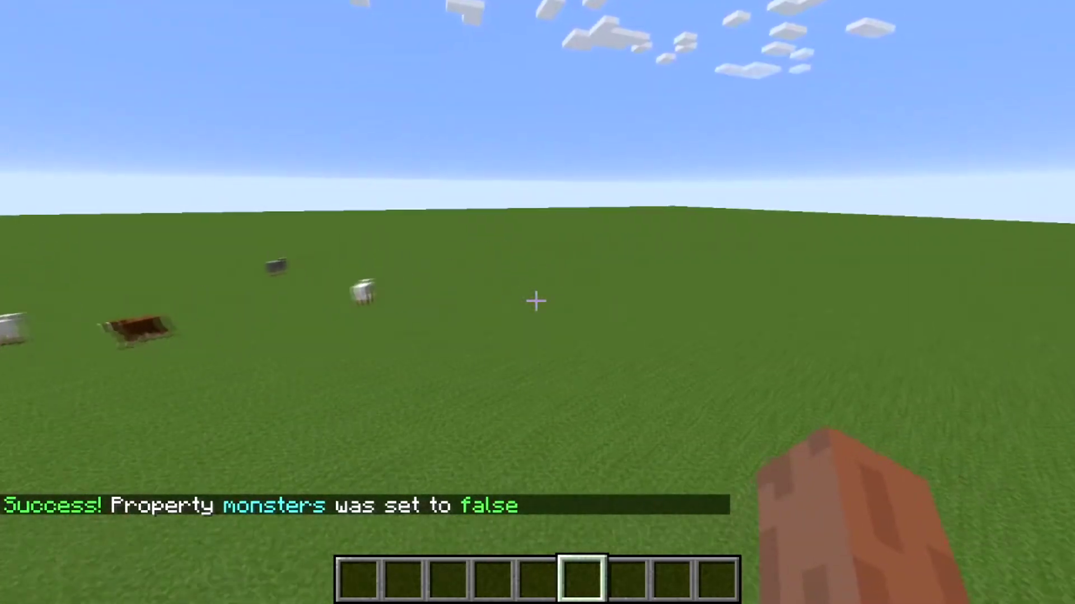
pyautogui.press('w')
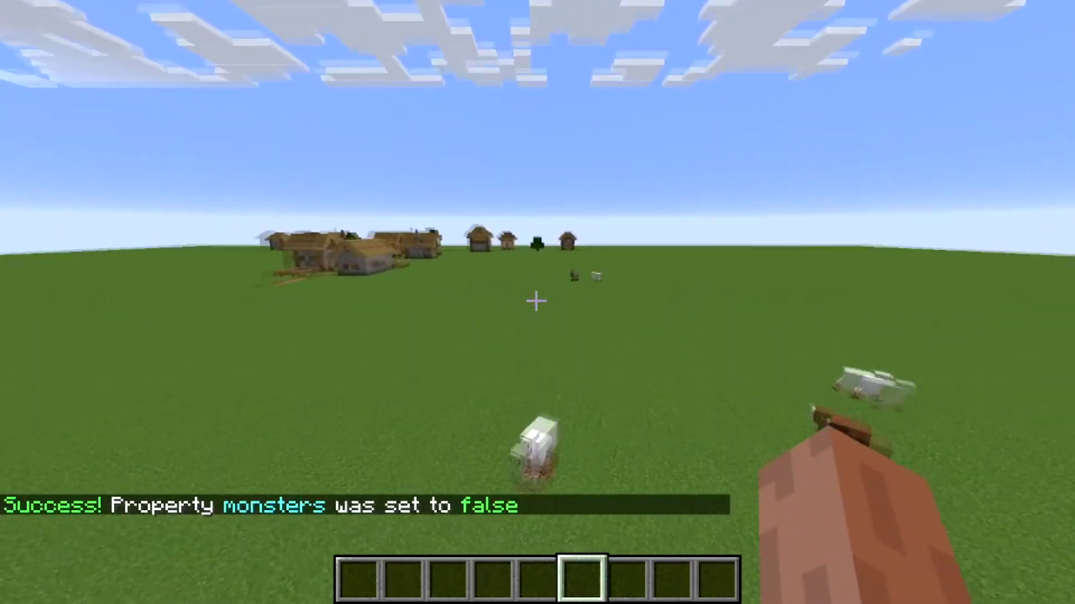
pyautogui.write('/mvc')
pyautogui.press('BackSpace')
pyautogui.write('modify')
pyautogui.press('Return')
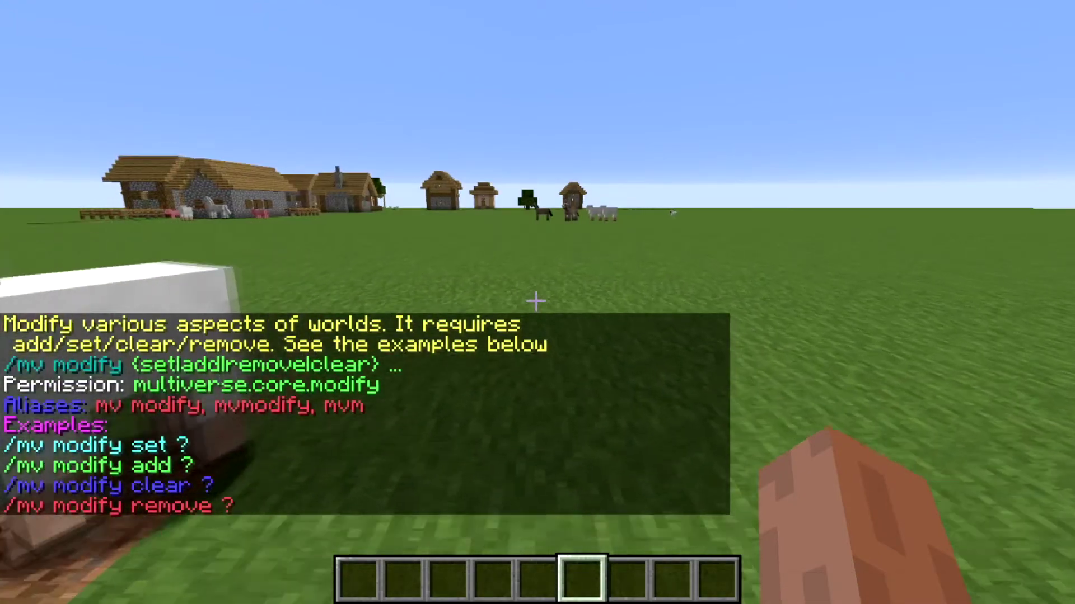
# Display the usage help and examples for the /mv modify add subcommand
pyautogui.press('t')
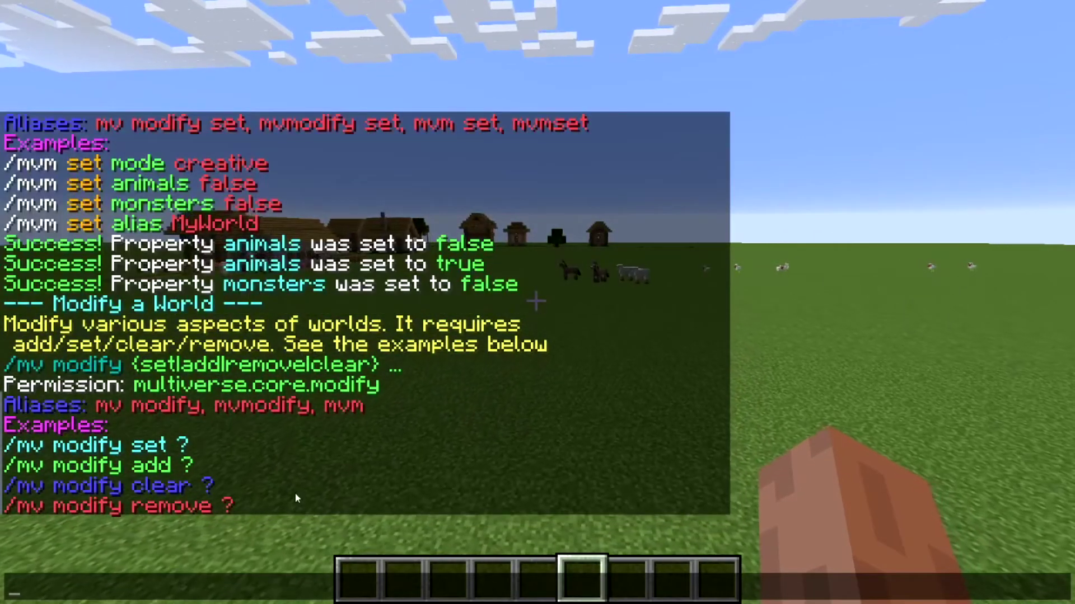
pyautogui.write('/mv modify add')
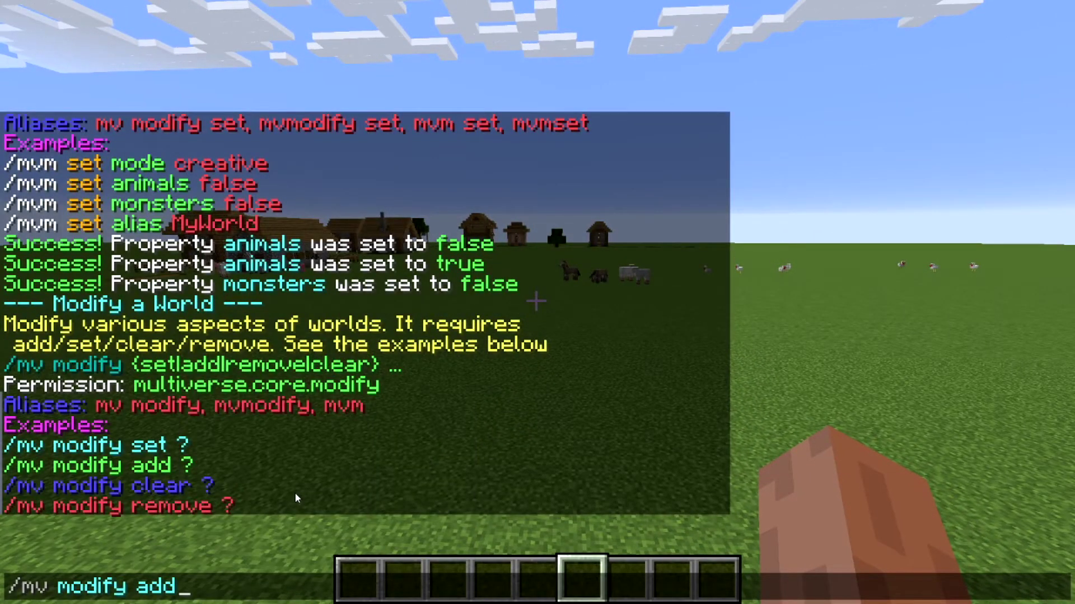
pyautogui.press('Return')
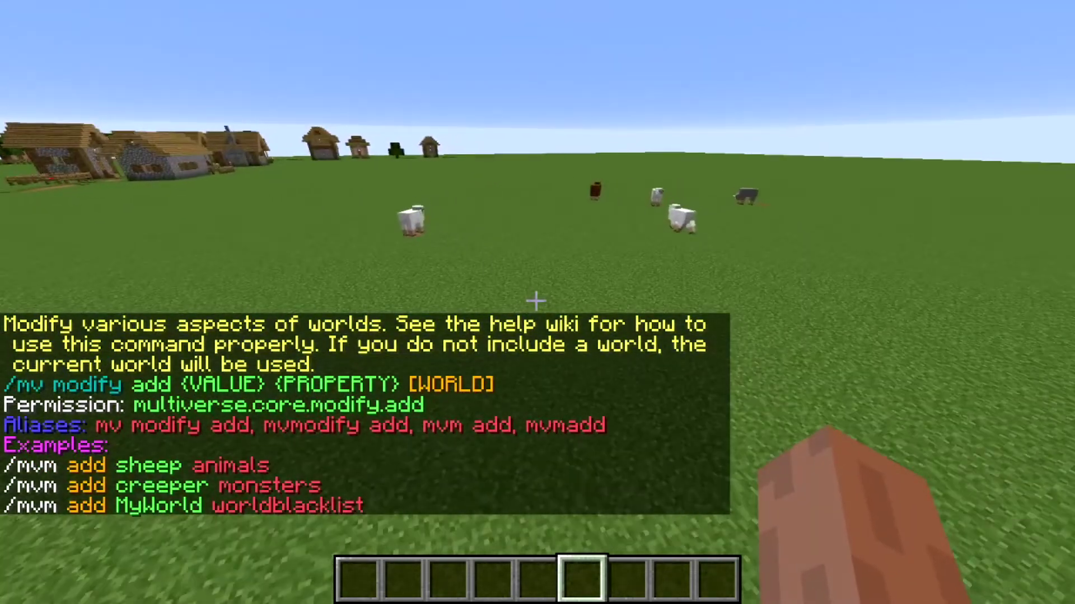
# Display the usage help and examples for the /mv purge command
pyautogui.write('/mv pur')
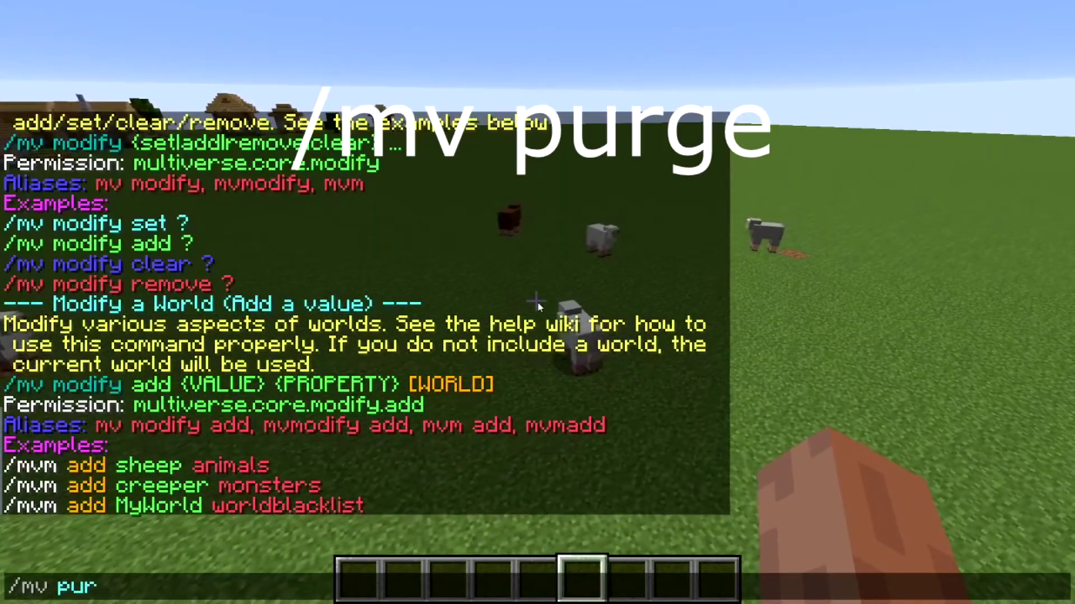
pyautogui.press('Escape')
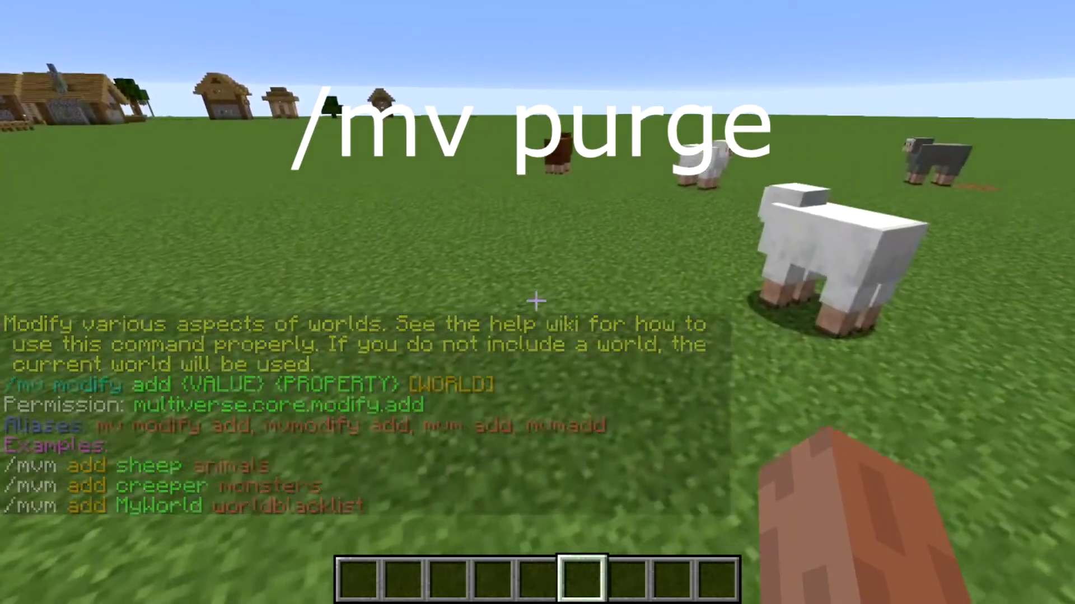
pyautogui.write('/mv pur')
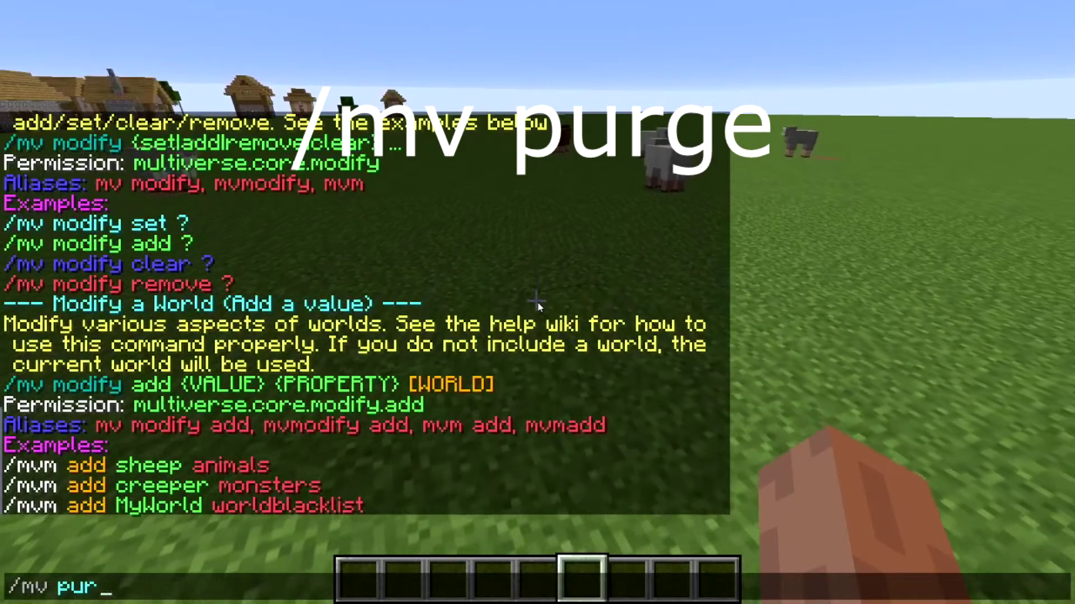
pyautogui.press('Escape')
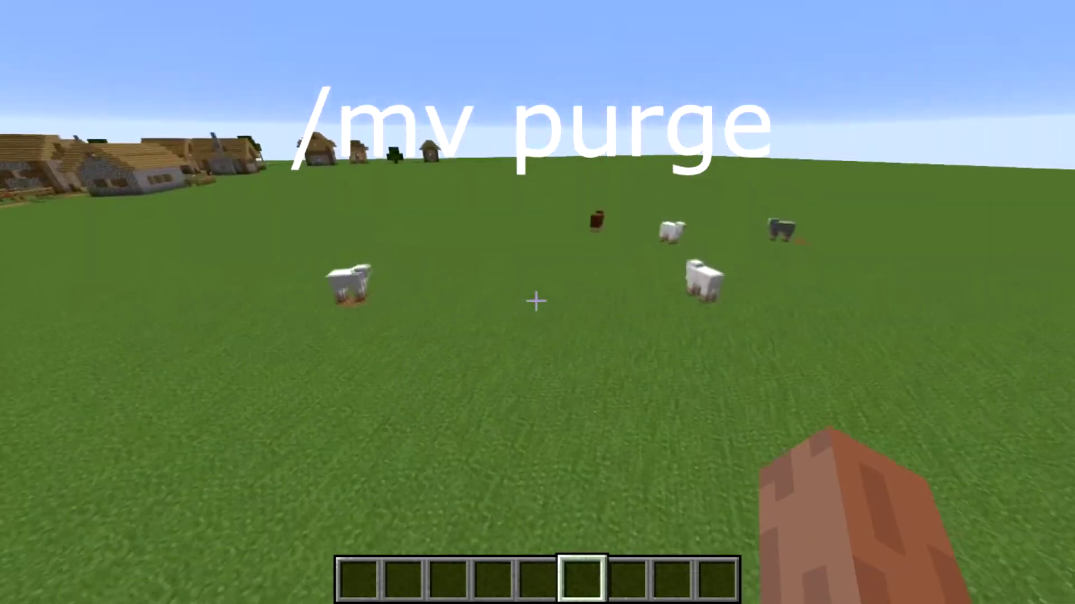
pyautogui.press('w')
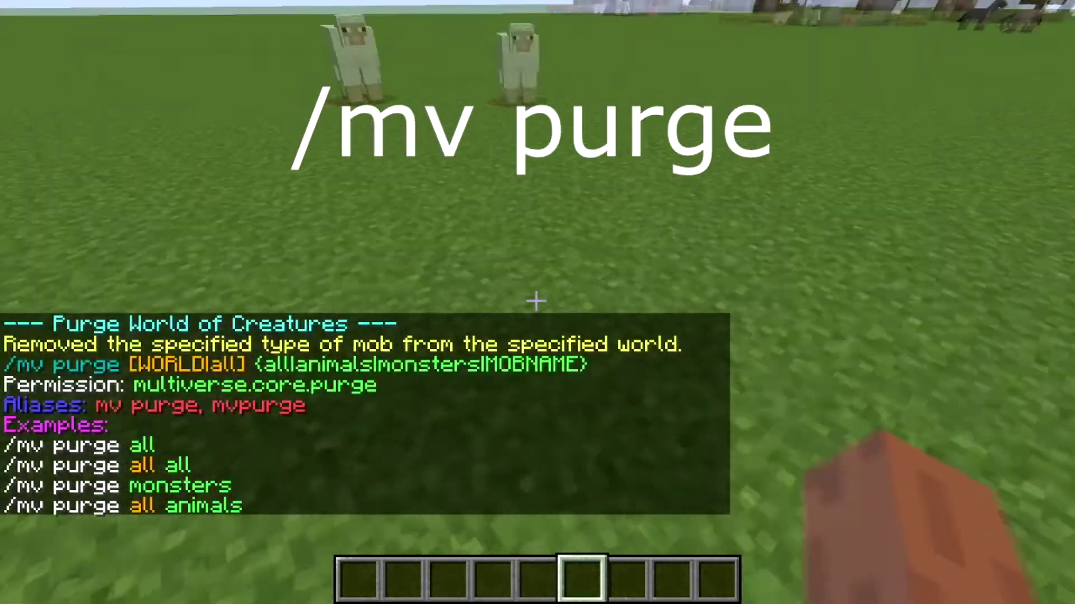
# Remove every creature from the current world with /mv purge all
pyautogui.write('t/mv purge all')
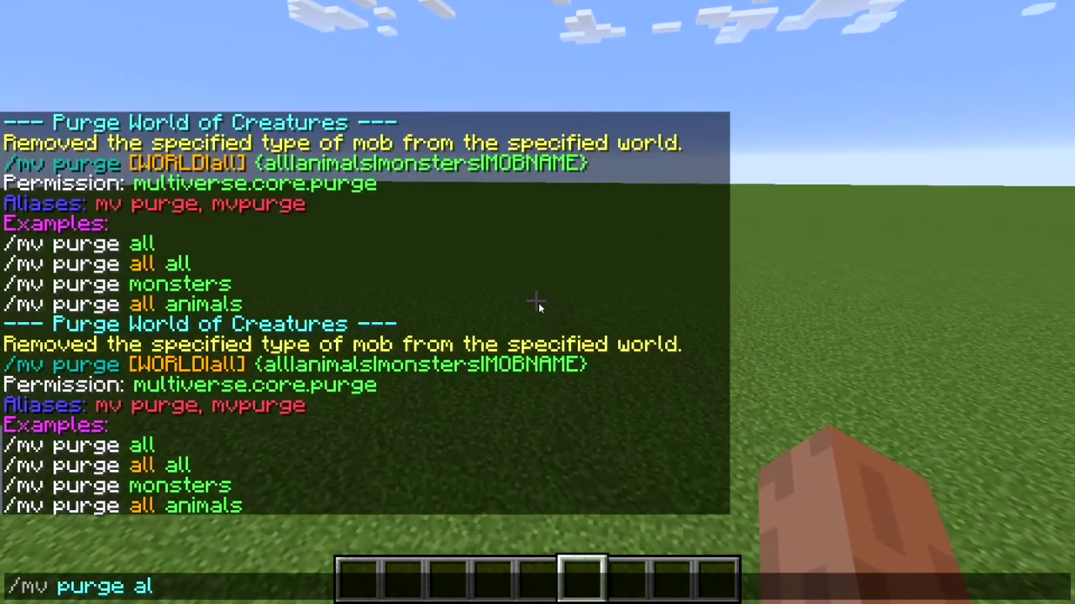
pyautogui.press('Return')
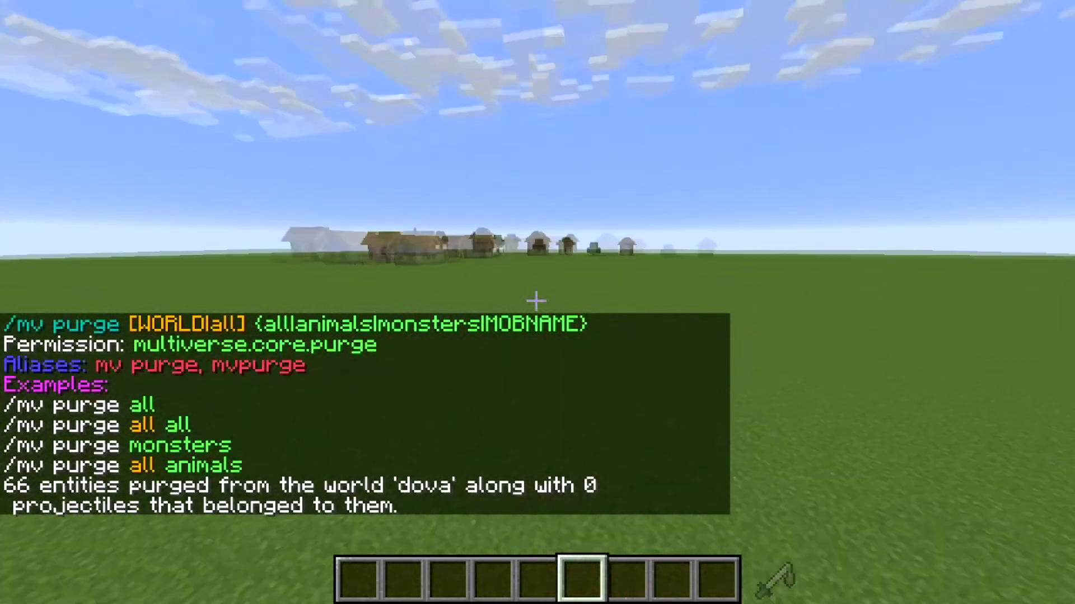
pyautogui.press('t')
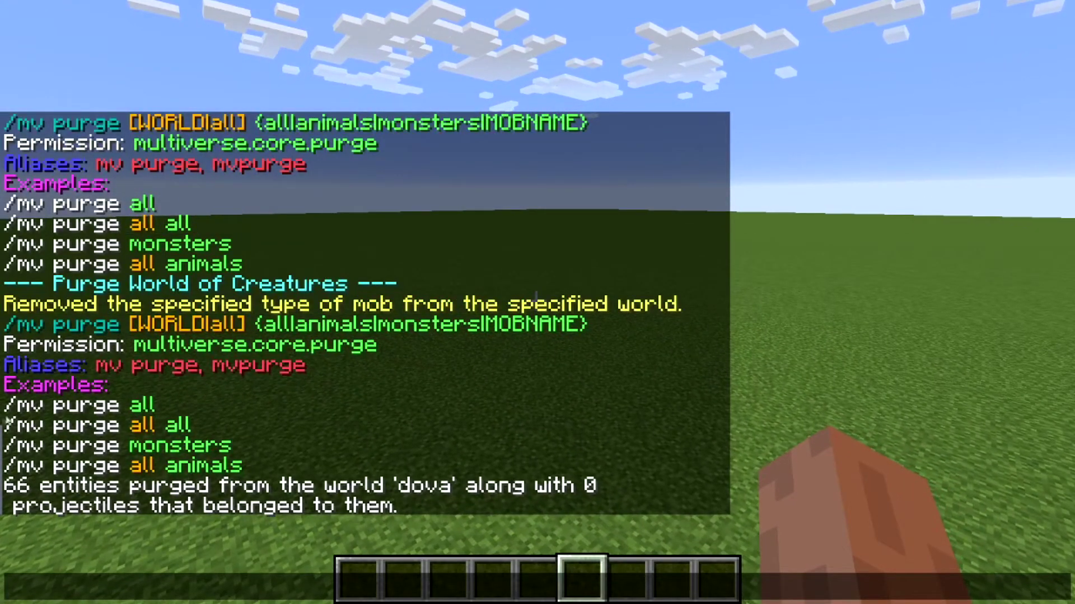
pyautogui.press('Escape')
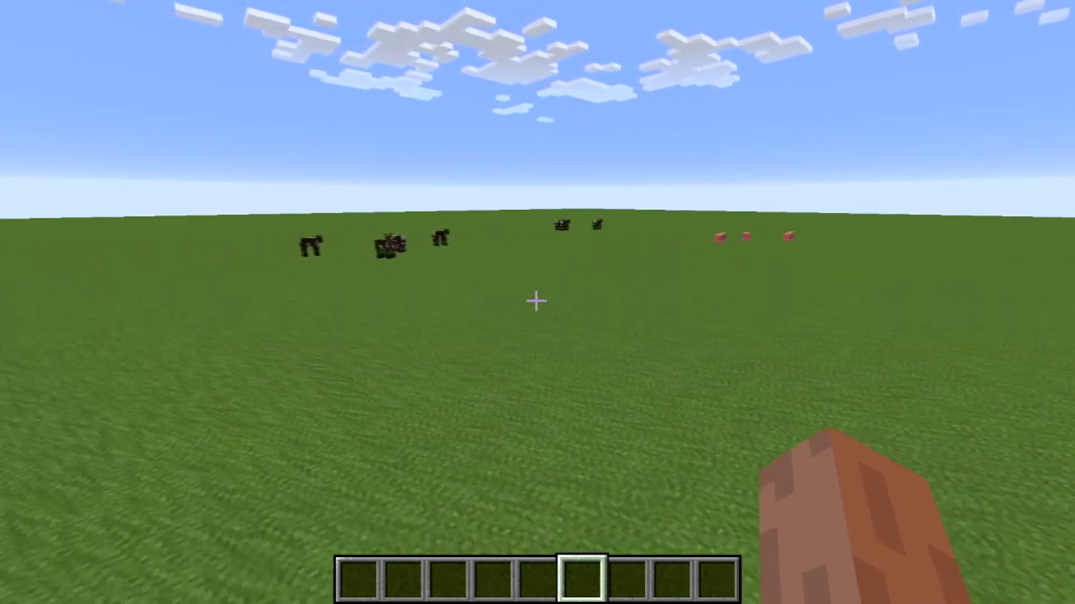
pyautogui.press('w')
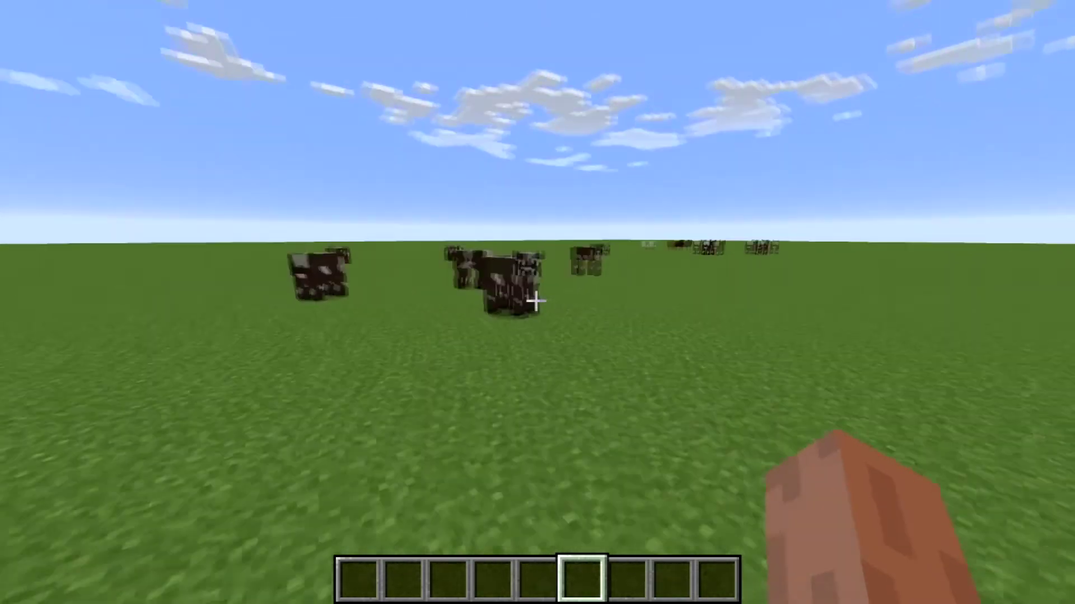